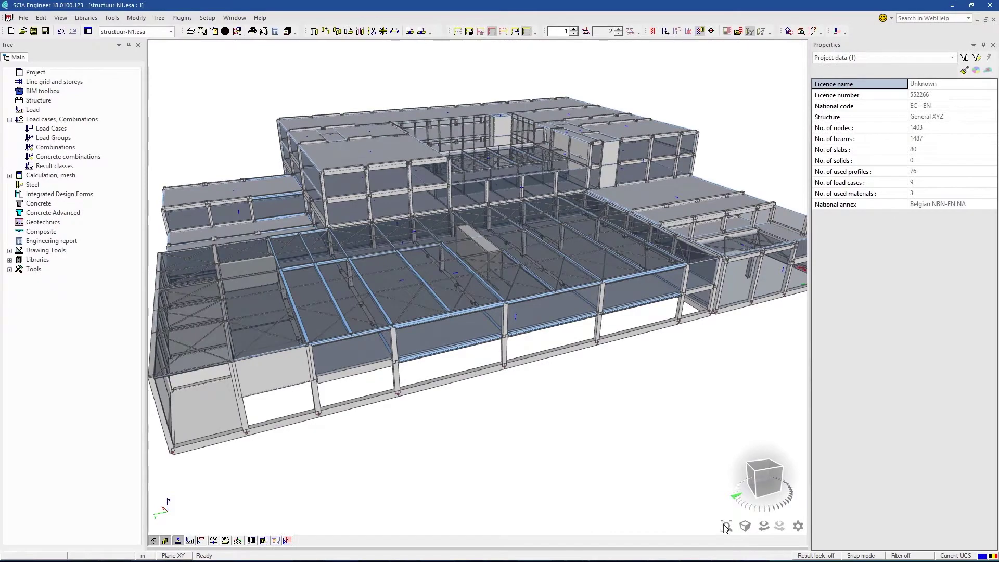
- Fit the model to the view, zoom in on the lower floors, then display the braced steel frame example
click(726, 526)
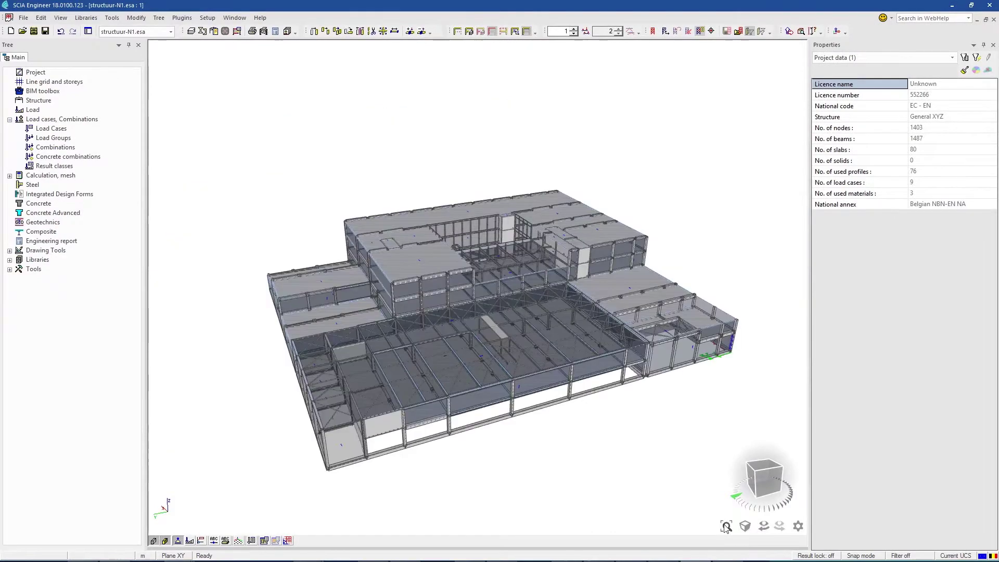
scroll(599, 470, up, 3)
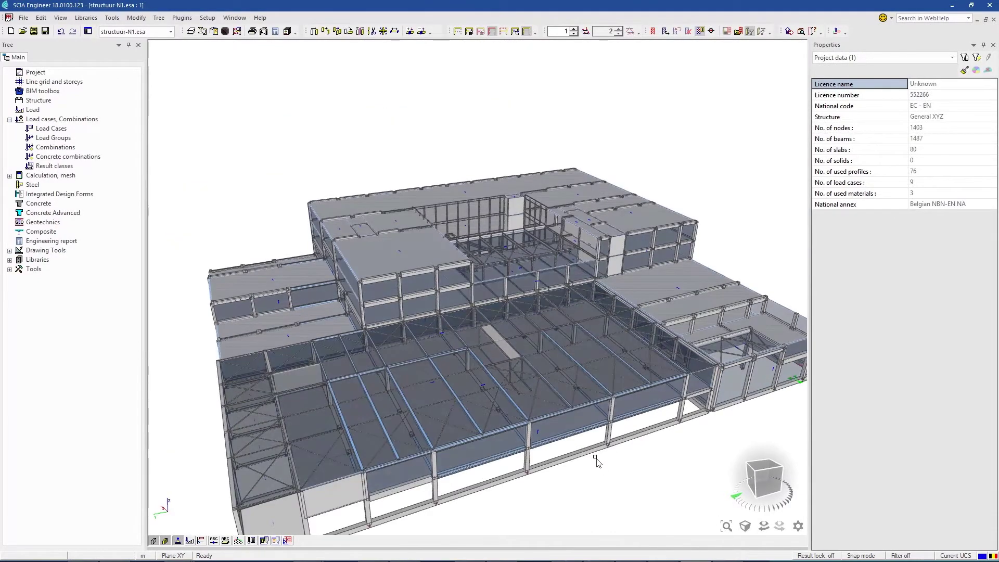
shift+right_drag(598, 466, 566, 382)
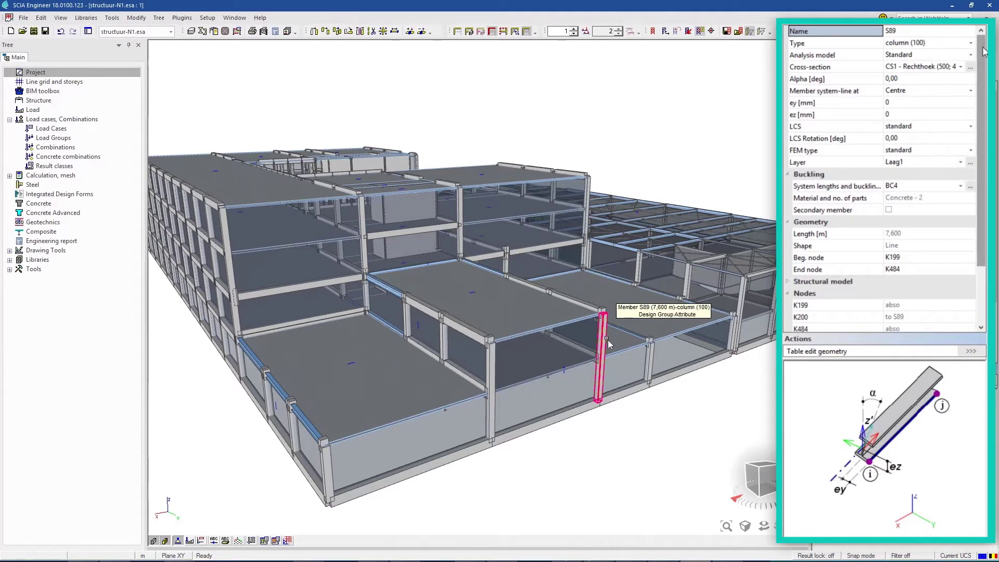
drag(983, 51, 984, 106)
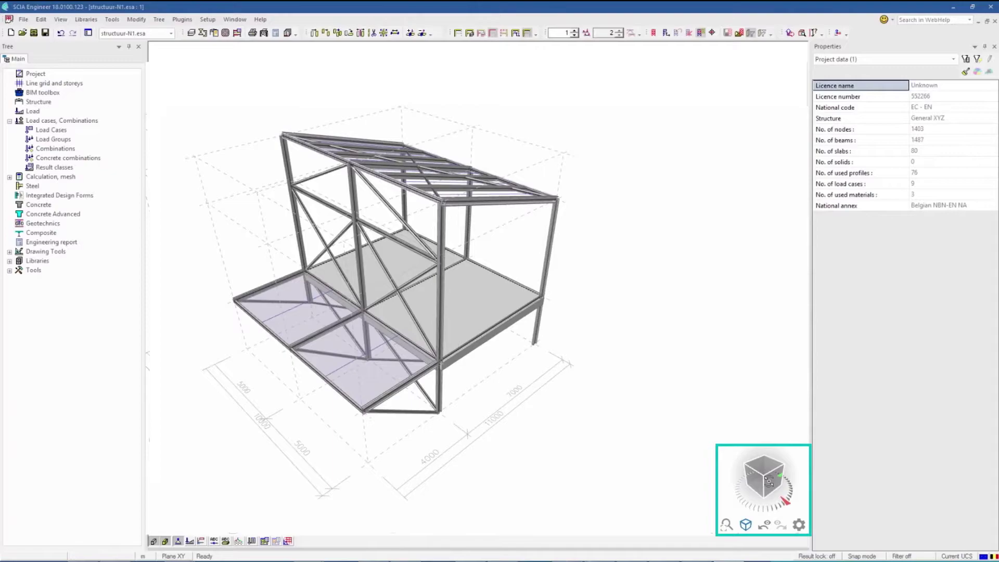
- Rotate the frame with the view cube, view it as a side elevation, then return to 3D
drag(769, 481, 751, 481)
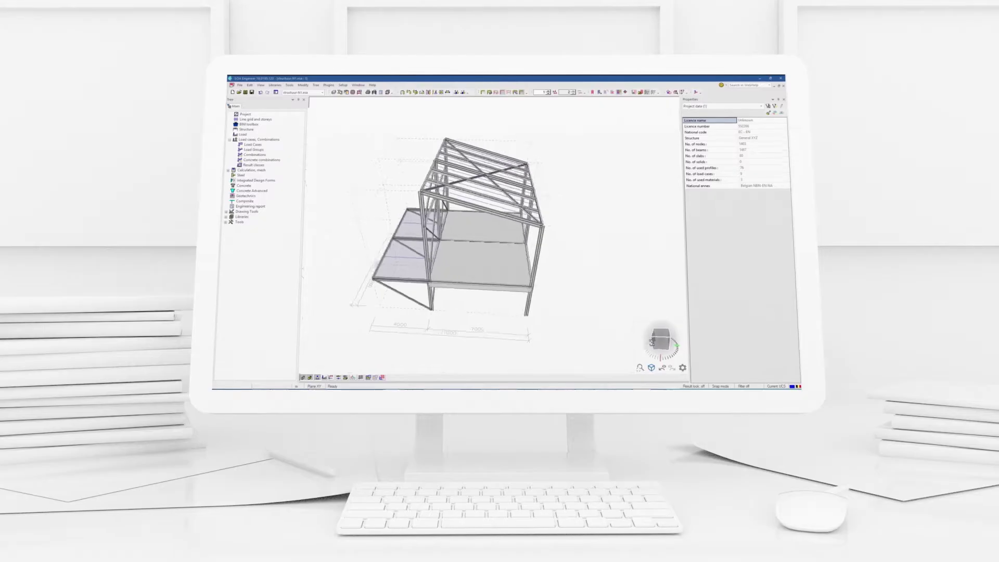
click(749, 524)
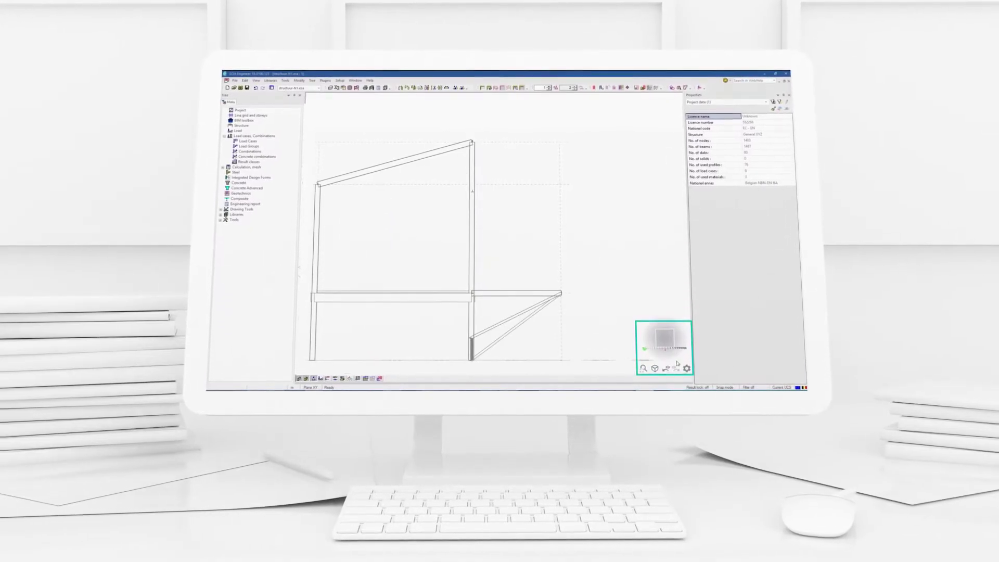
click(655, 368)
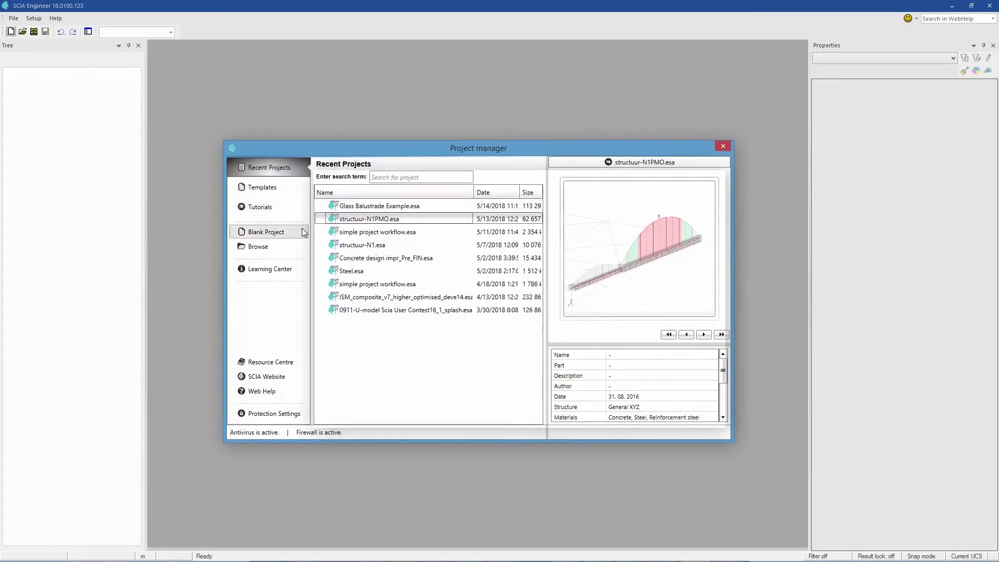
- Start a blank project named 'First project', keeping the EC-EN code and Standard EN annex
click(266, 232)
text(First project)
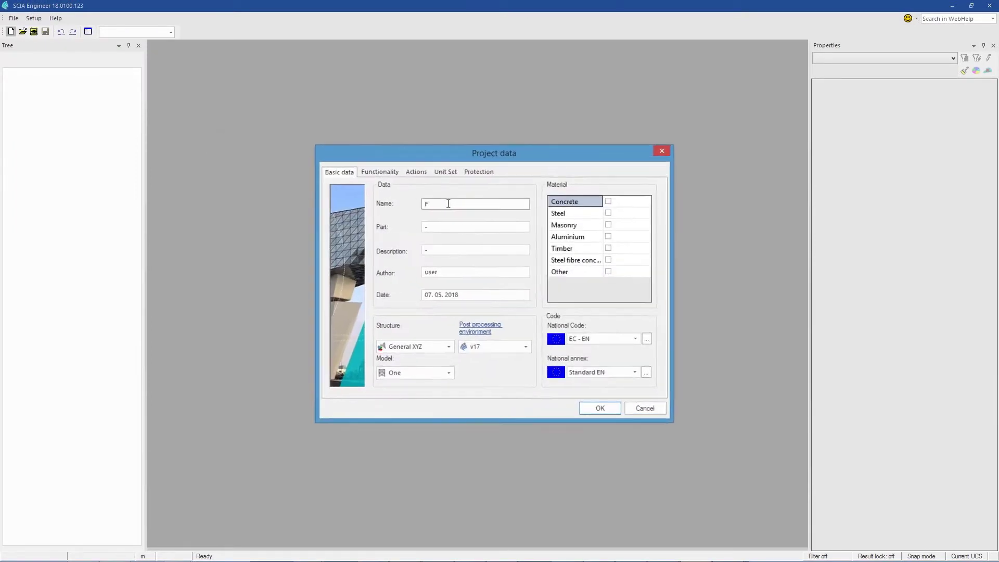
key(Tab)
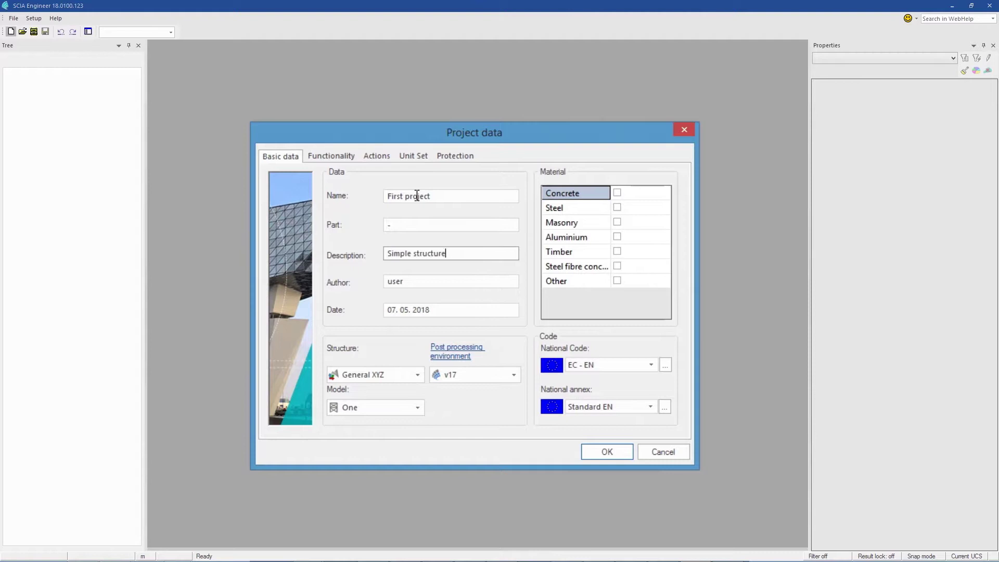
click(665, 366)
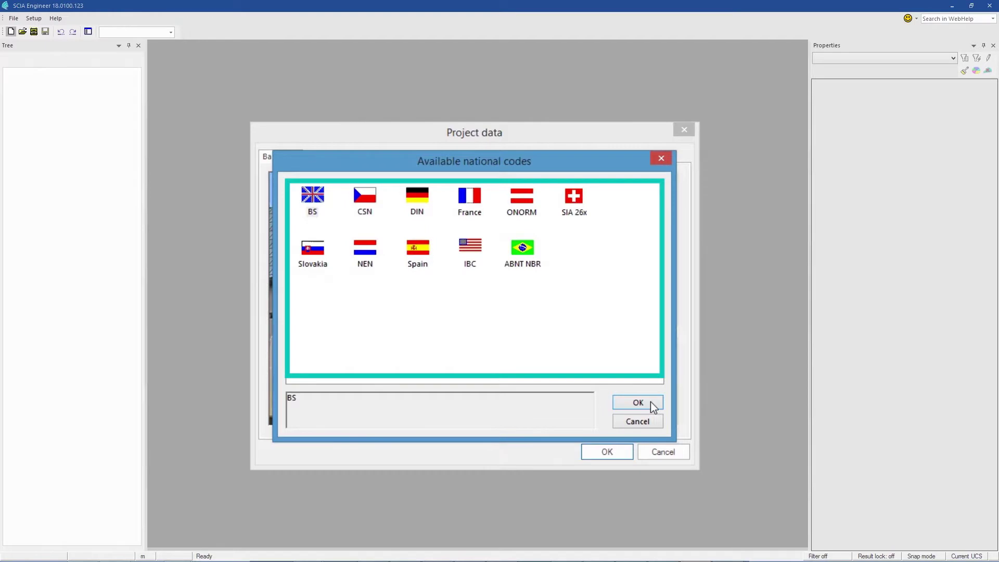
click(652, 422)
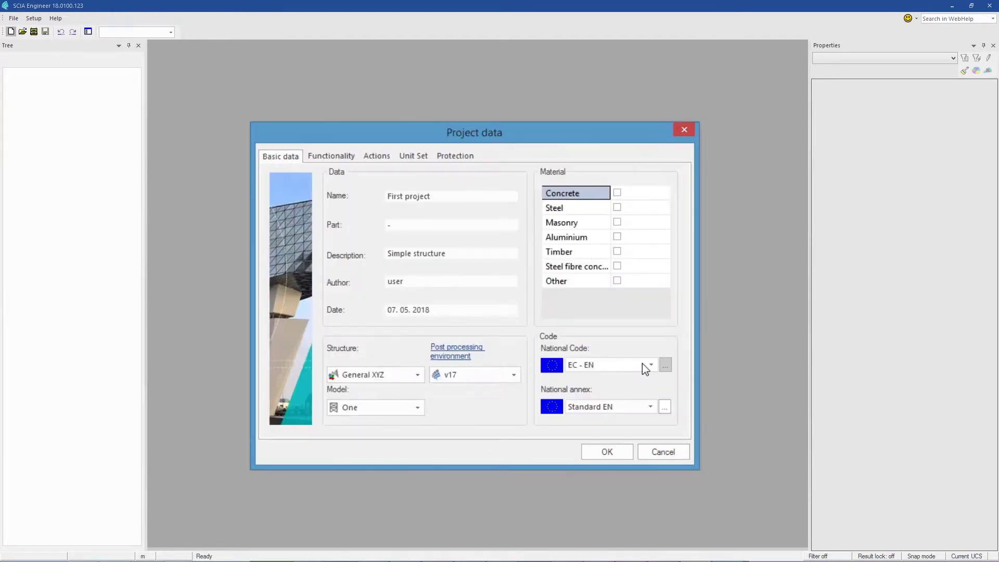
click(651, 409)
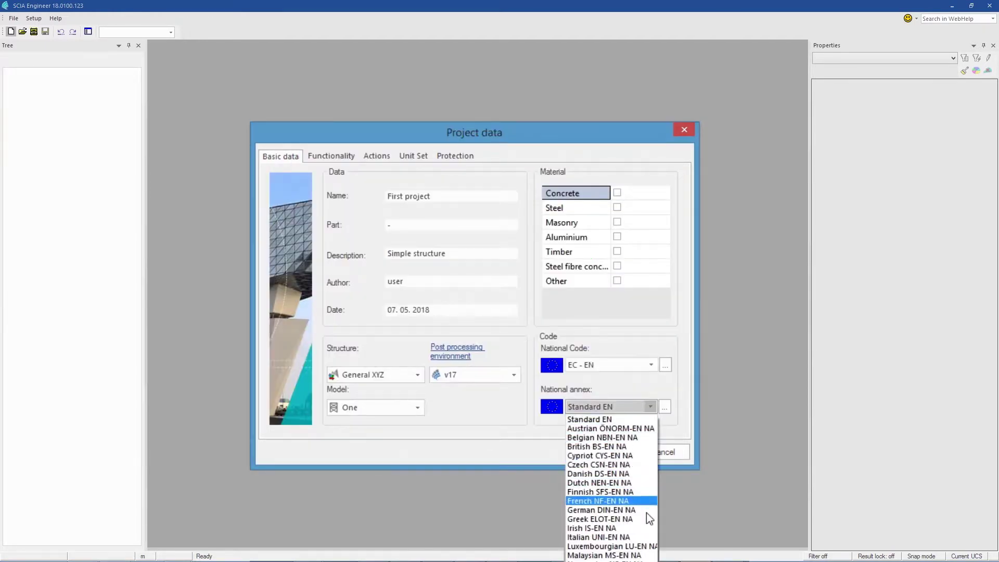
key(Escape)
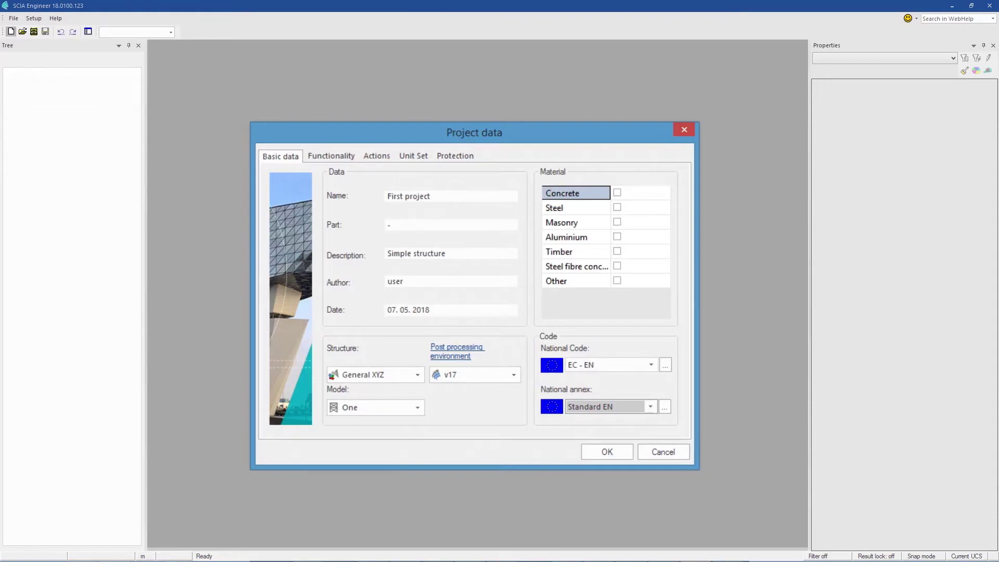
- Add concrete C35/45 with B 500B reinforcement and steel S 235, then confirm the project
click(617, 193)
click(651, 207)
click(652, 207)
click(654, 242)
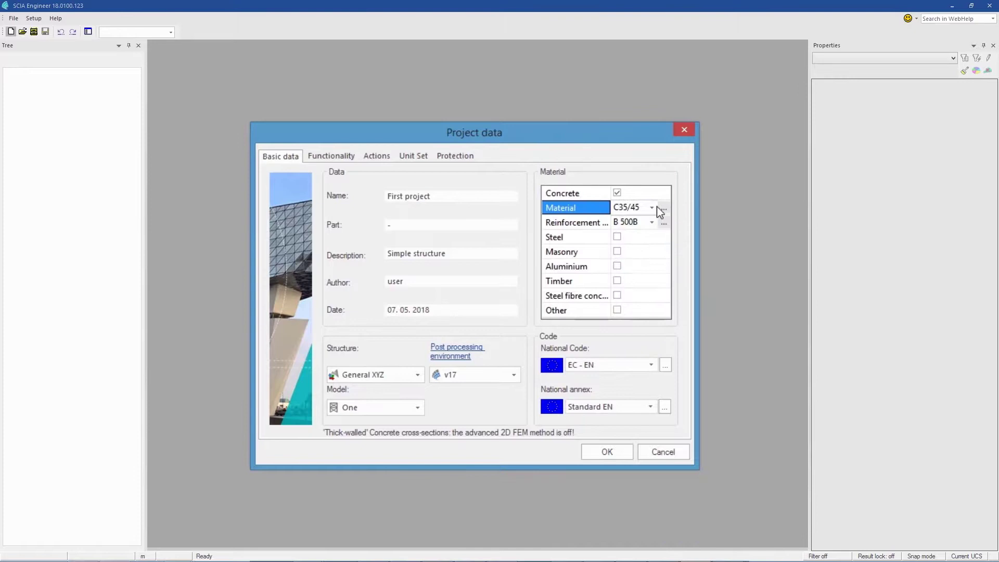
click(654, 222)
click(652, 223)
click(655, 223)
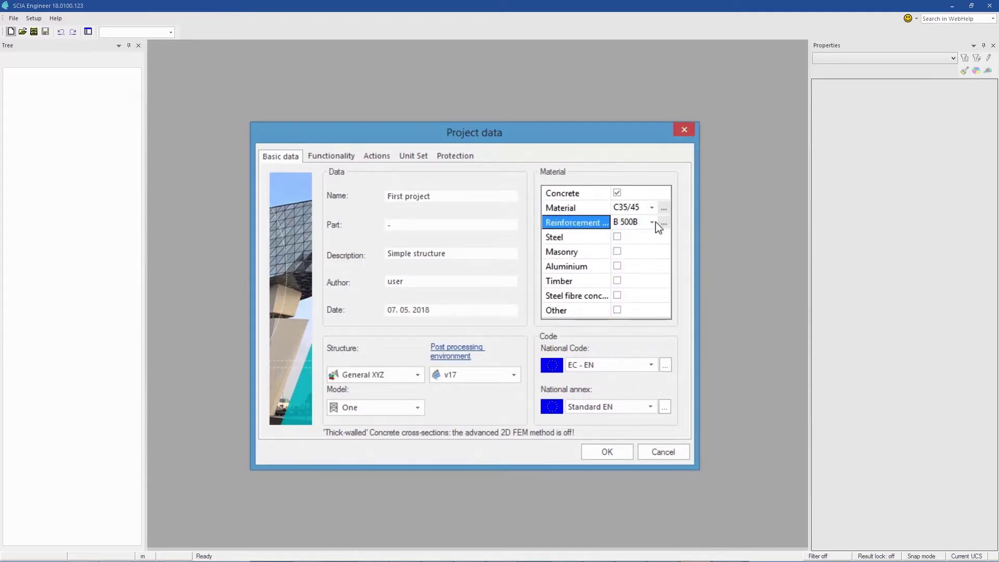
click(617, 237)
click(637, 252)
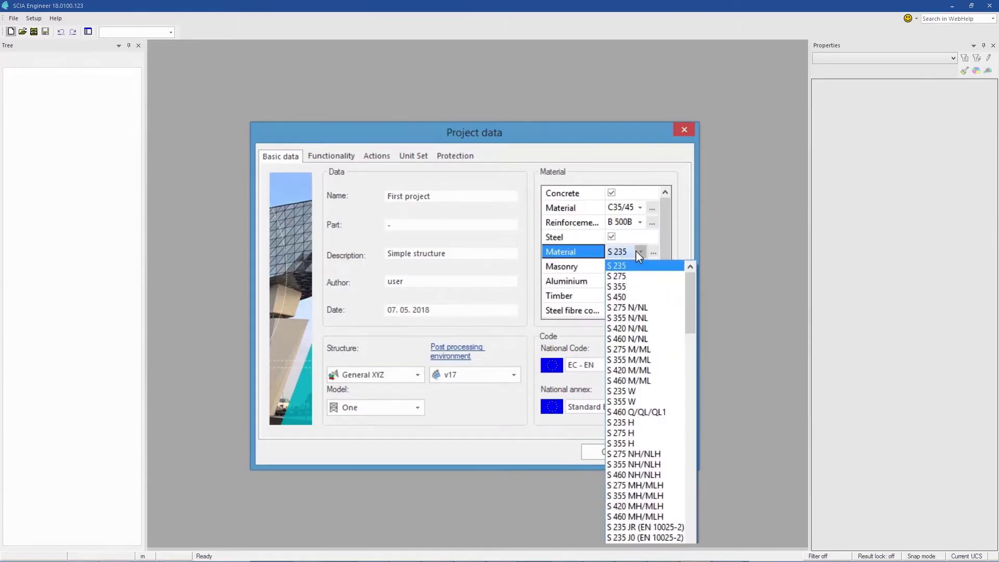
click(636, 251)
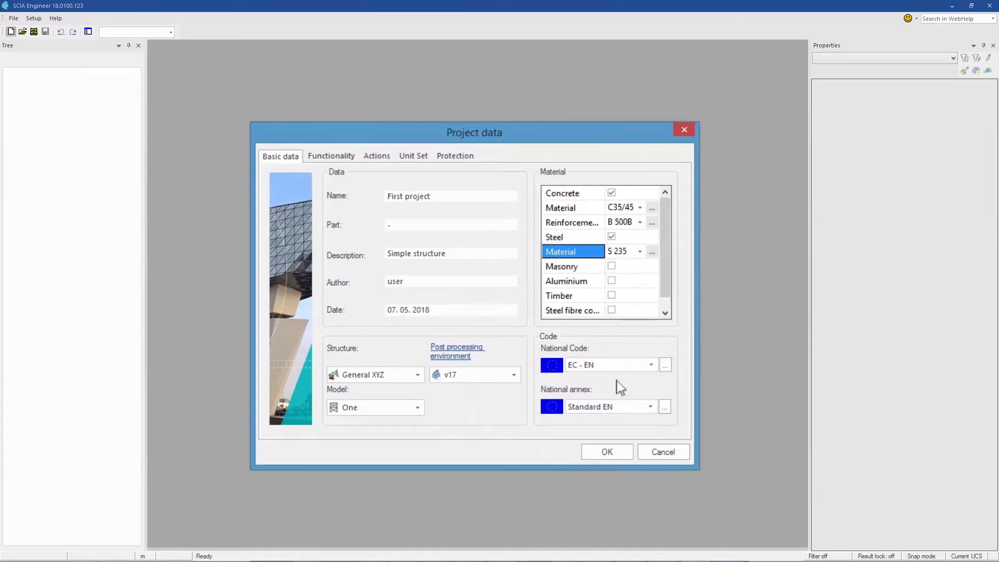
click(607, 452)
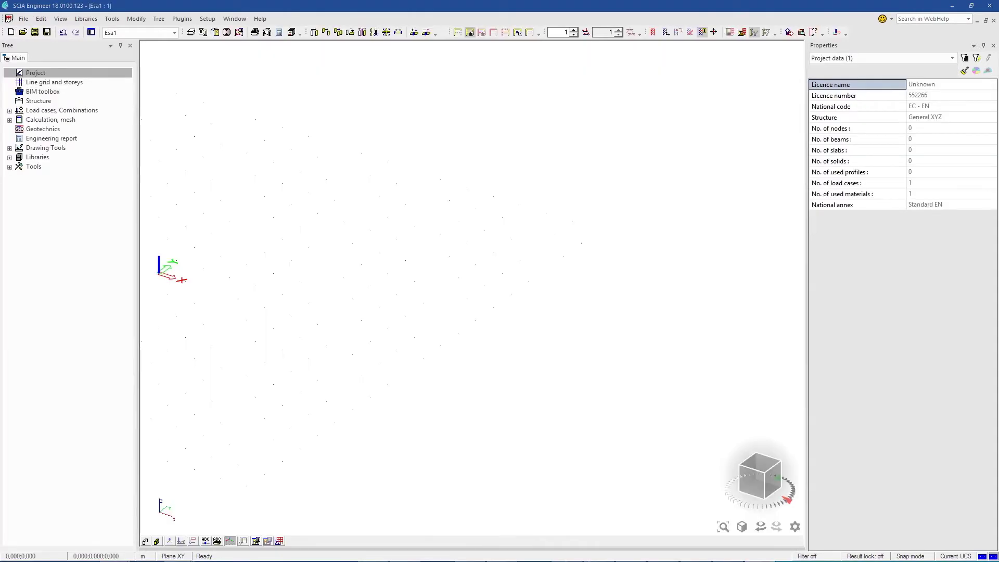
- Create rectangular line grid LG1 with dx 7,000 twice and dy 7,000 and 5,000
click(54, 82)
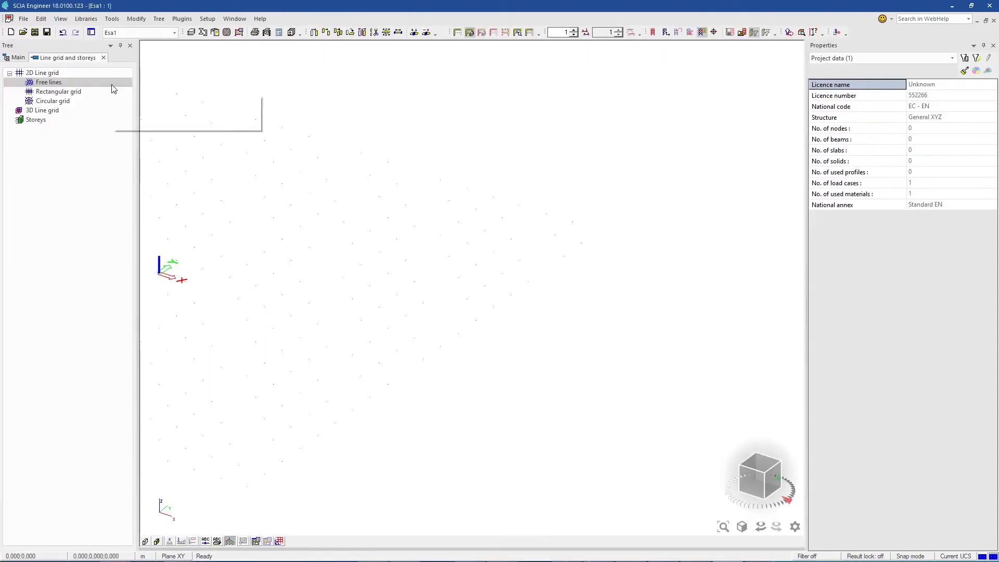
double_click(58, 91)
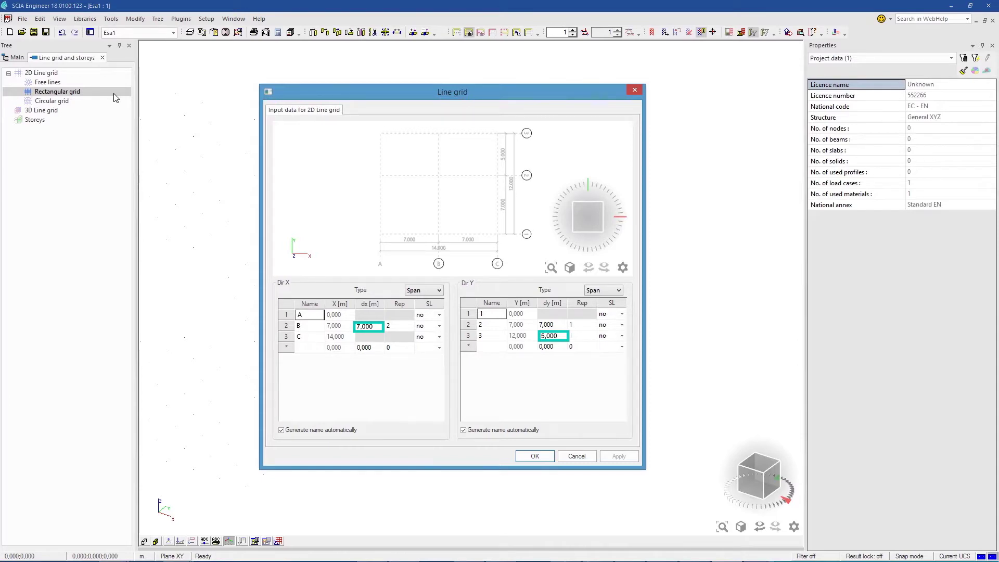
key(Return)
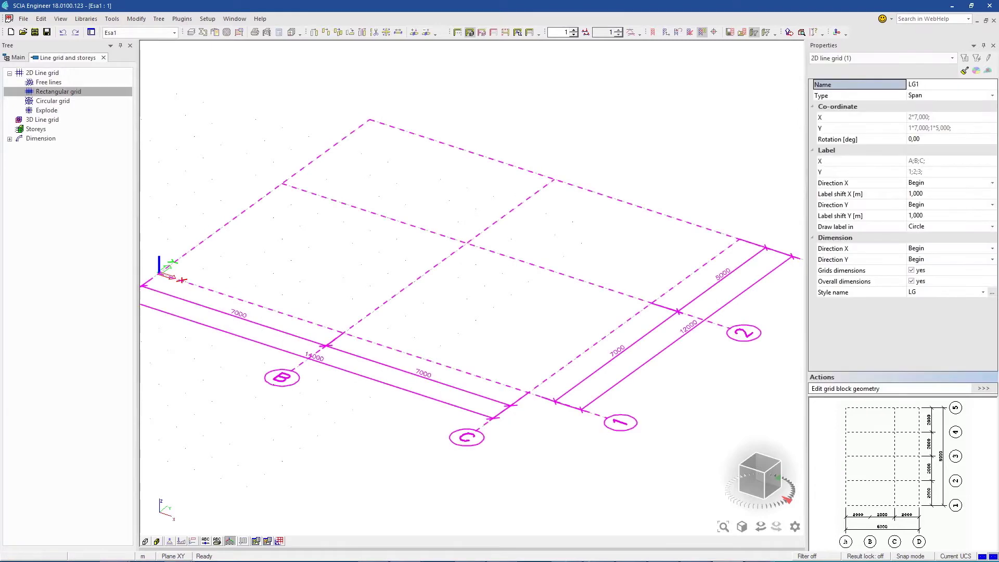
- Start a new column and give it a new 300×300 concrete rectangle cross-section CS3
click(103, 58)
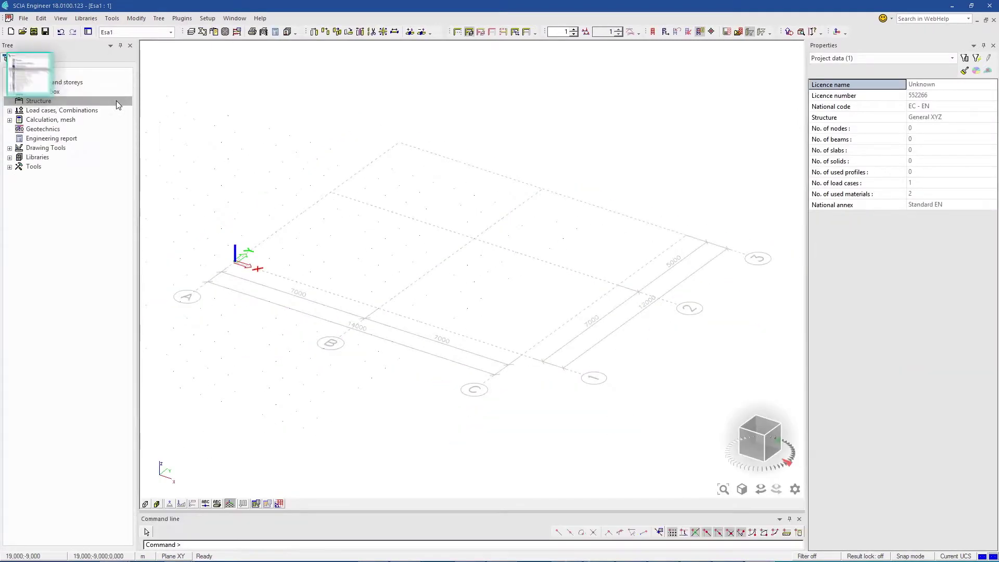
click(201, 136)
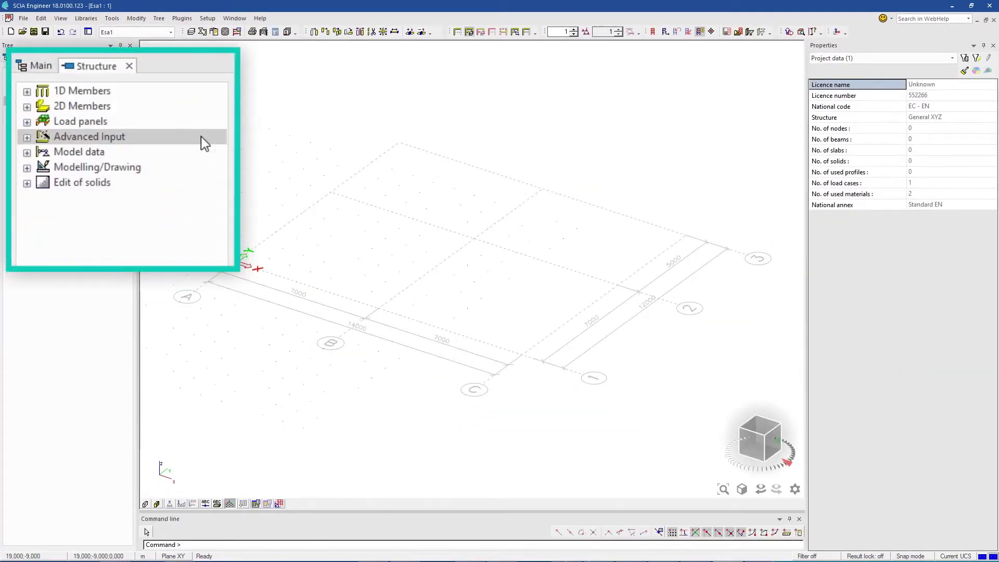
click(203, 98)
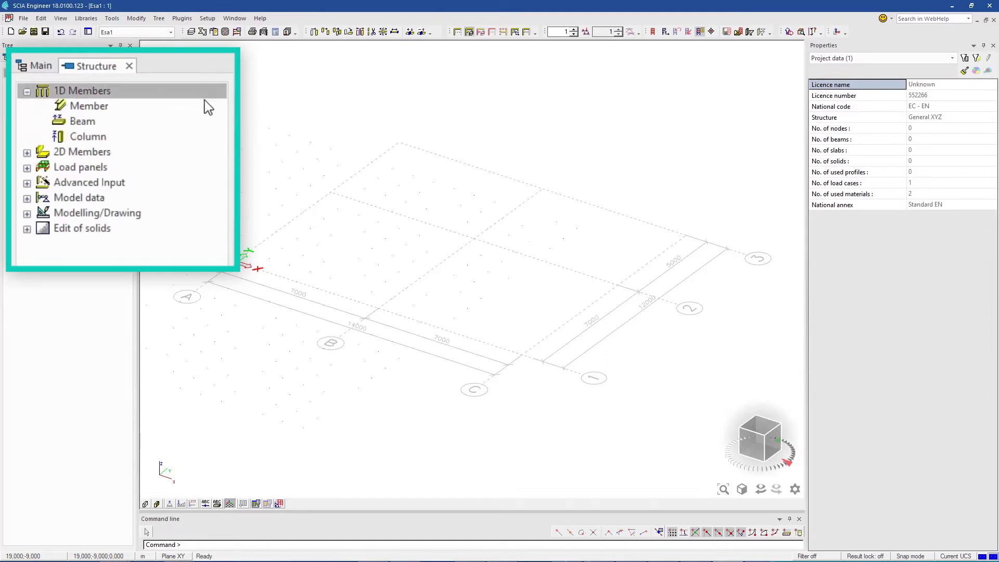
click(212, 135)
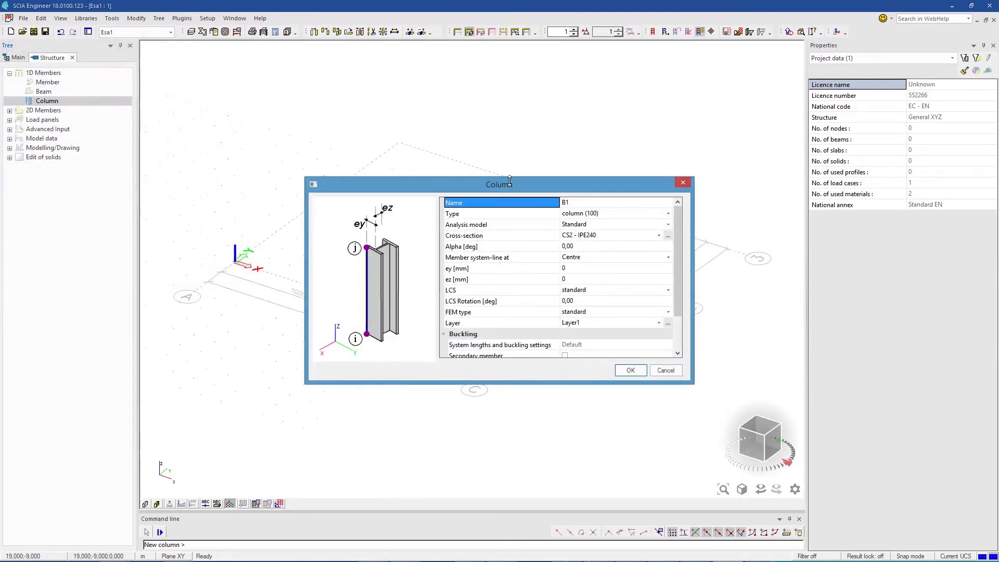
click(667, 236)
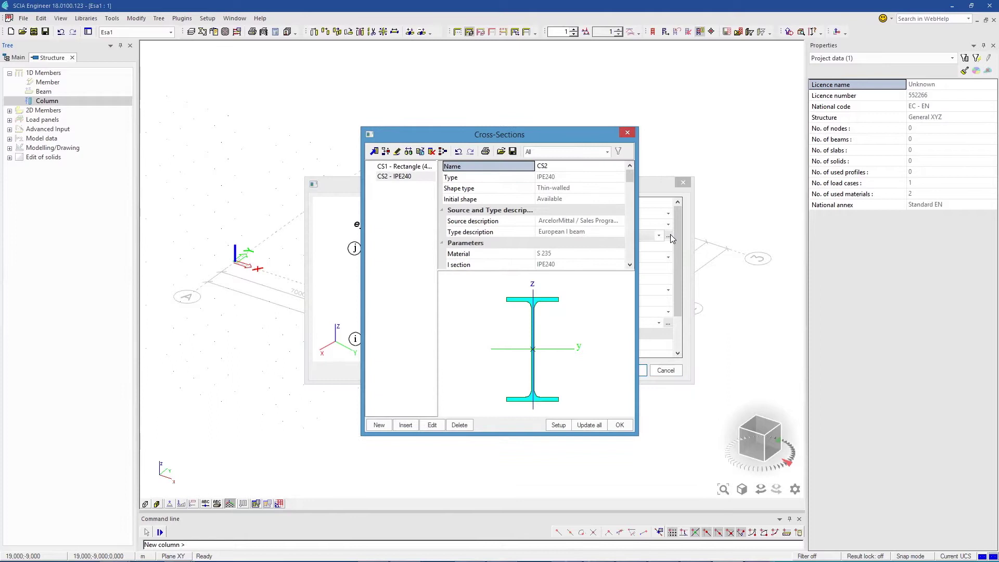
click(383, 426)
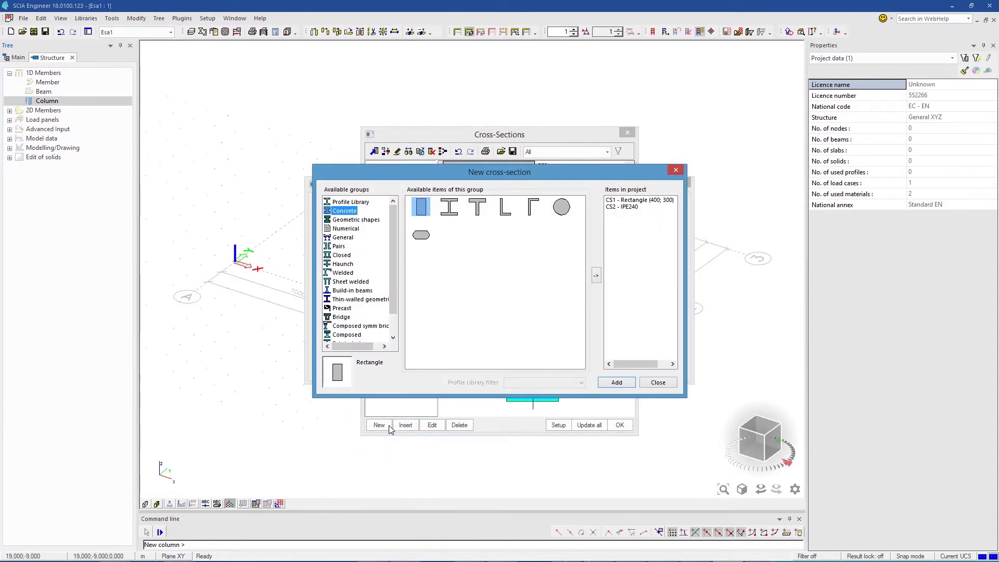
click(596, 277)
click(621, 237)
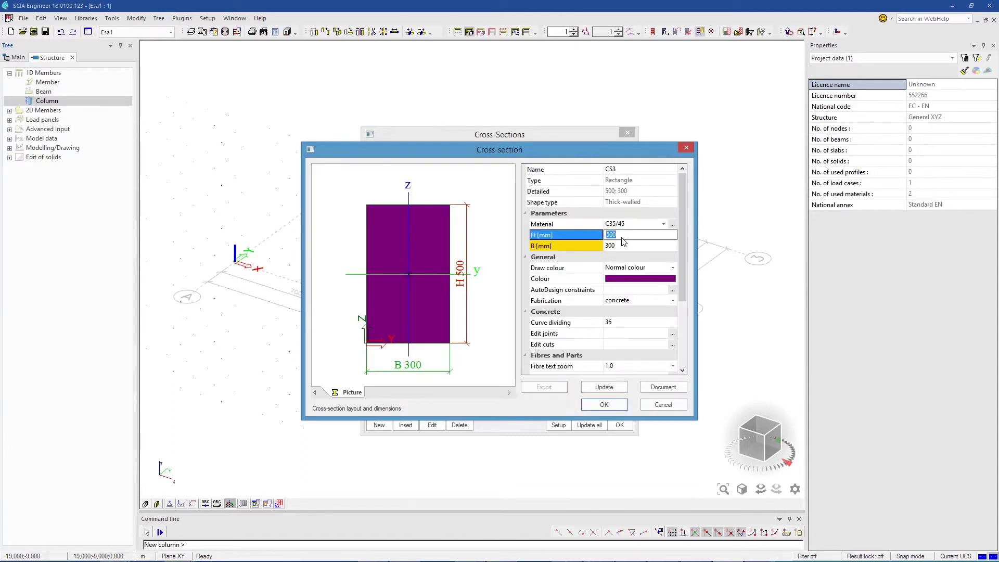
text(300)
click(623, 246)
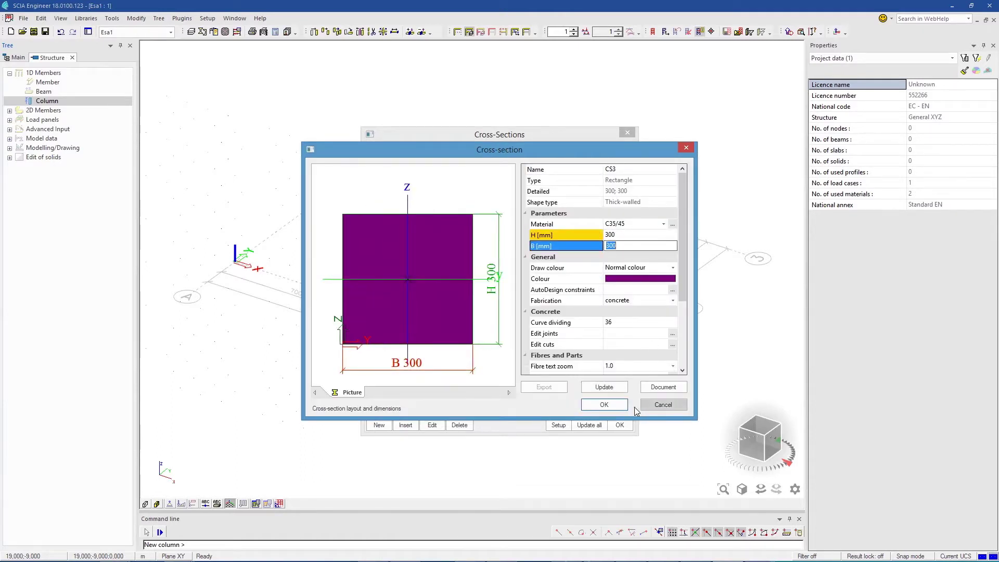
click(603, 405)
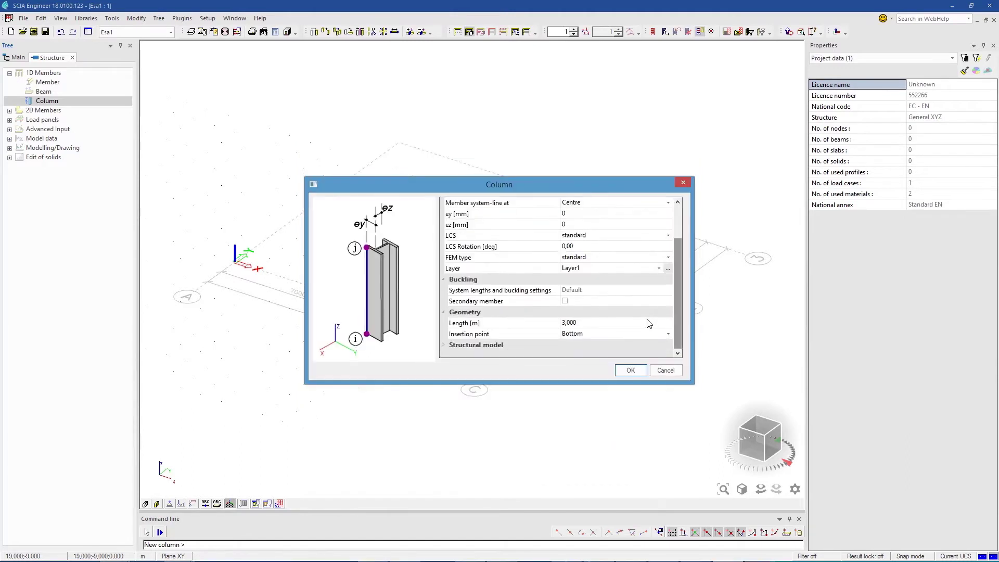
- Set the column length to 4 m and place columns at the grid intersections
click(647, 323)
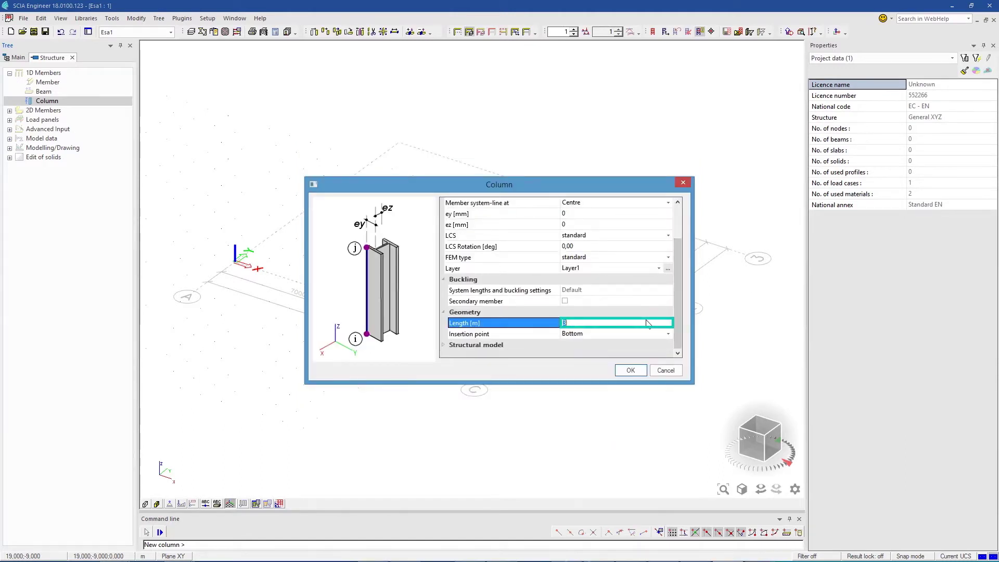
click(644, 370)
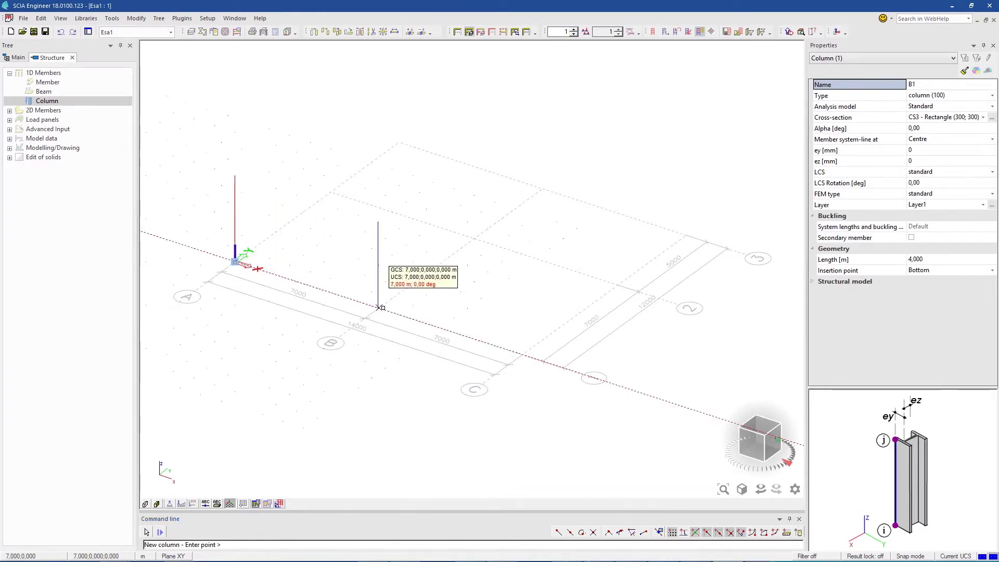
click(521, 354)
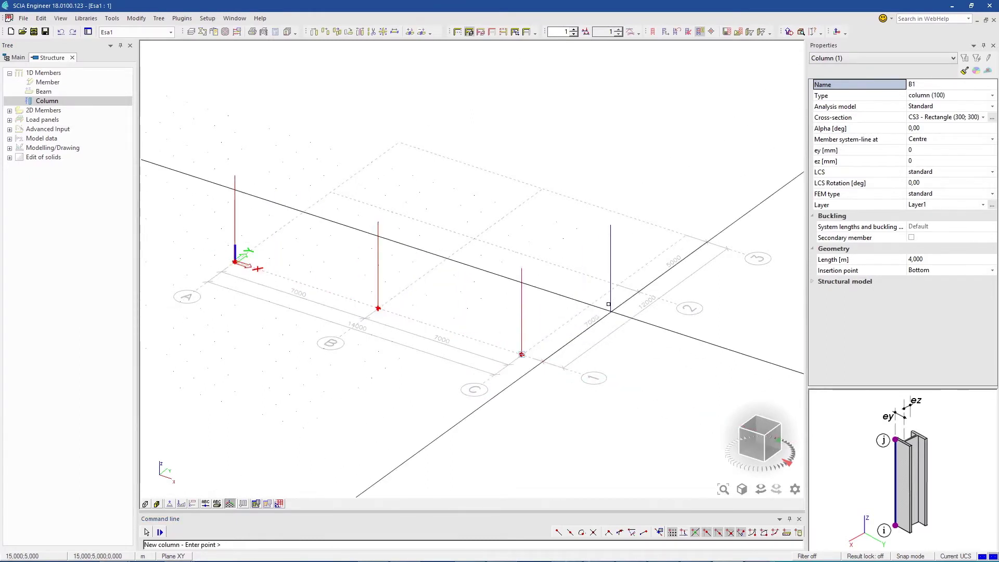
click(617, 284)
click(473, 238)
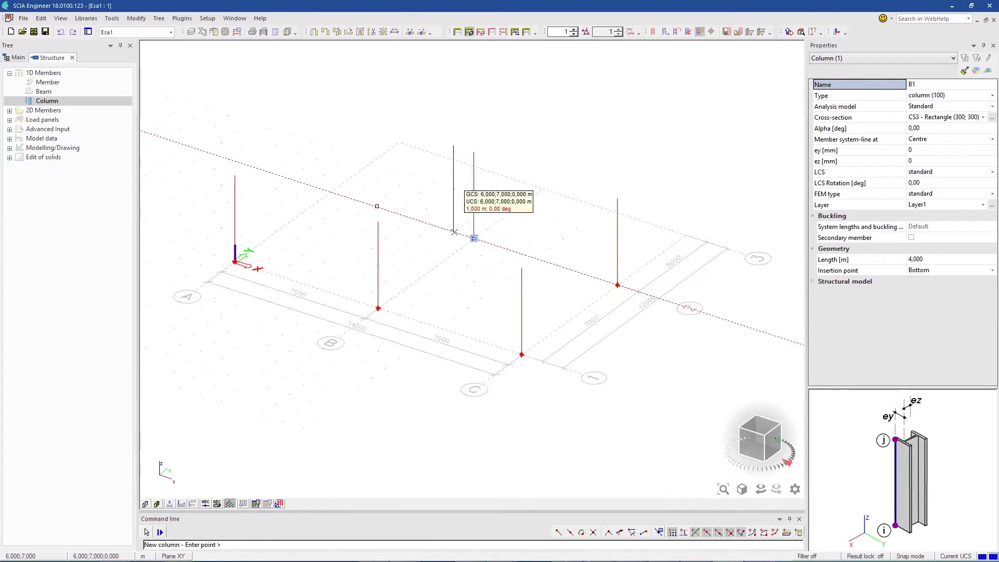
click(331, 193)
key(Escape)
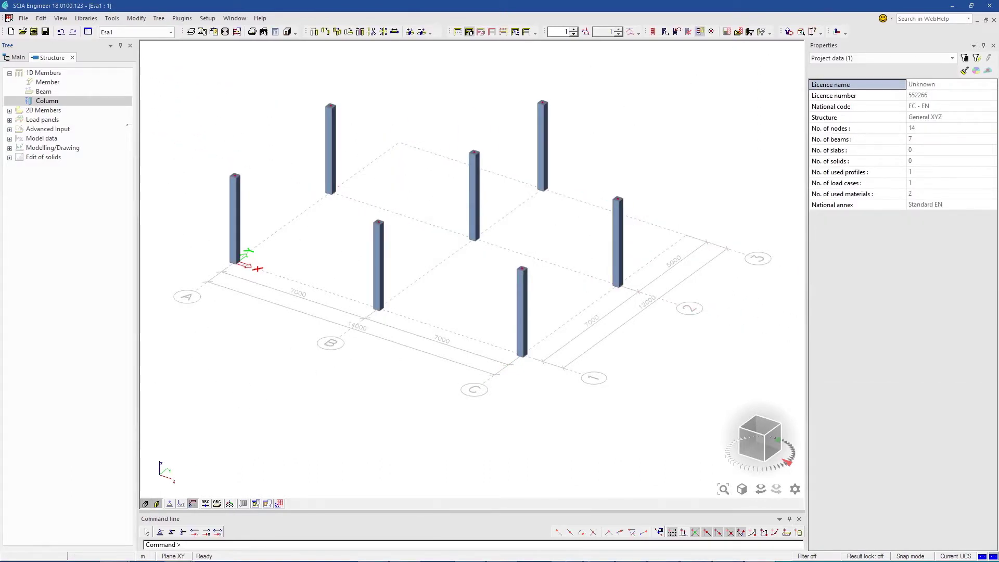
- Define a new plate with 250 mm thickness
click(222, 170)
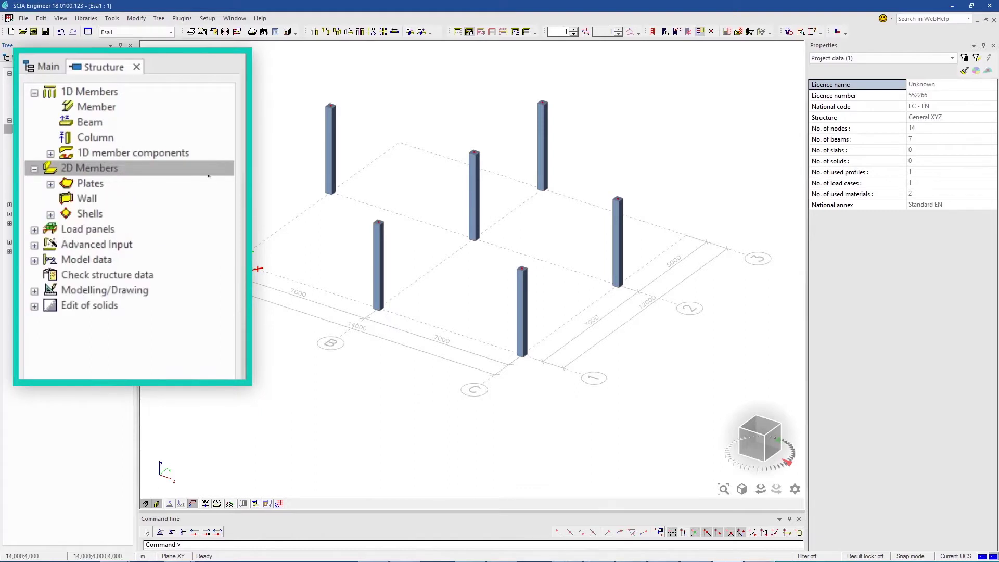
click(205, 184)
double_click(208, 203)
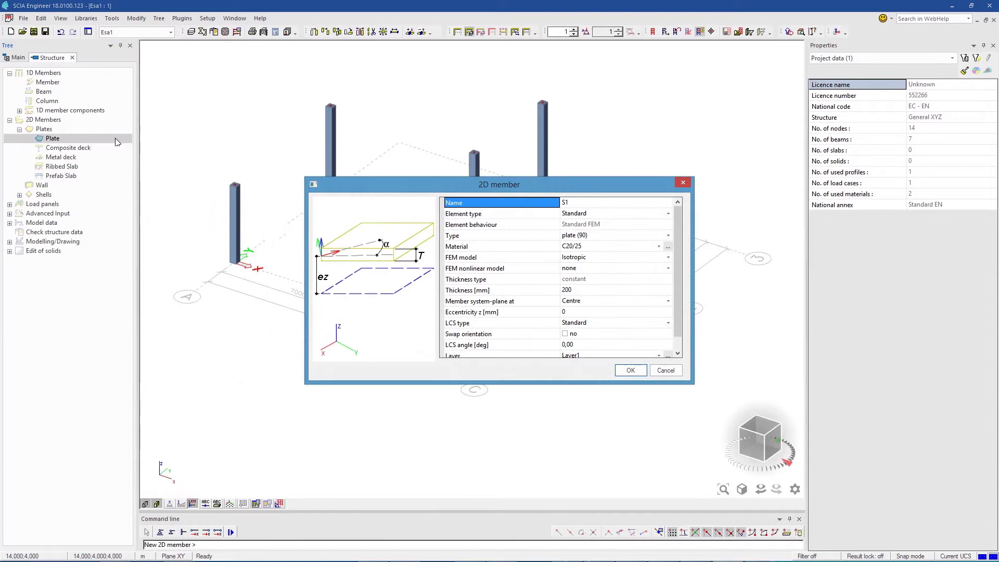
click(604, 292)
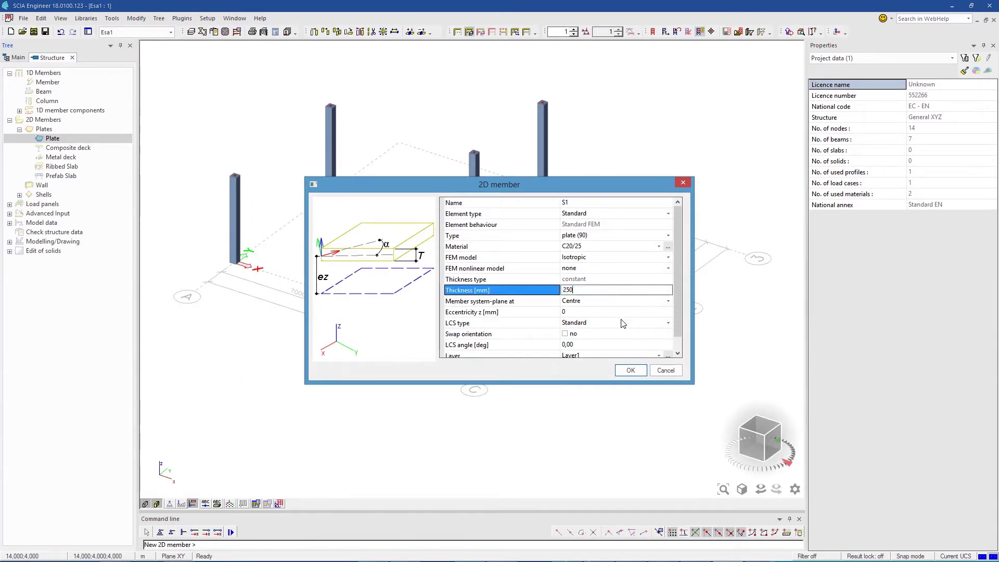
click(629, 370)
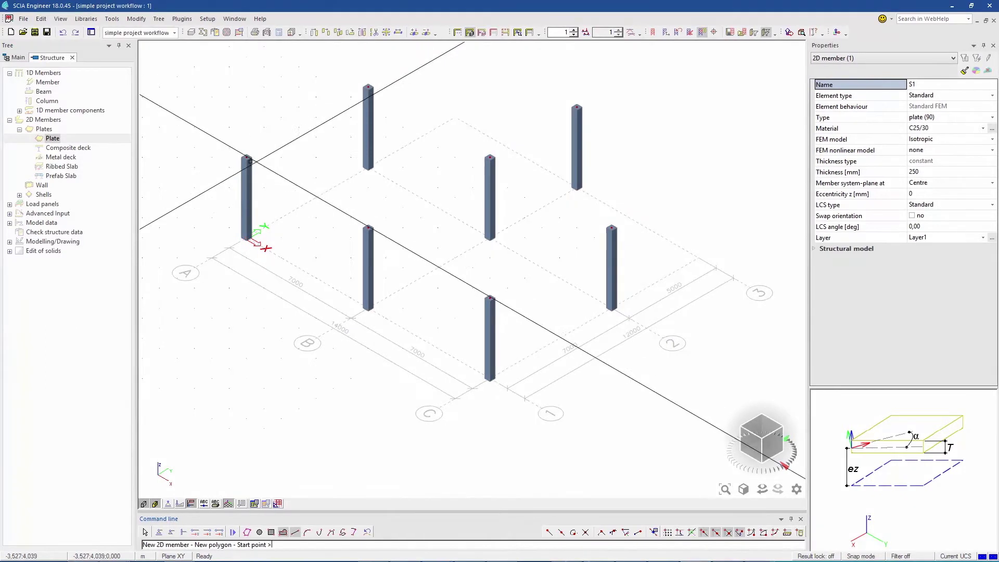
- Draw the plate outline over the column tops, with a circular arc along the back edge
click(246, 157)
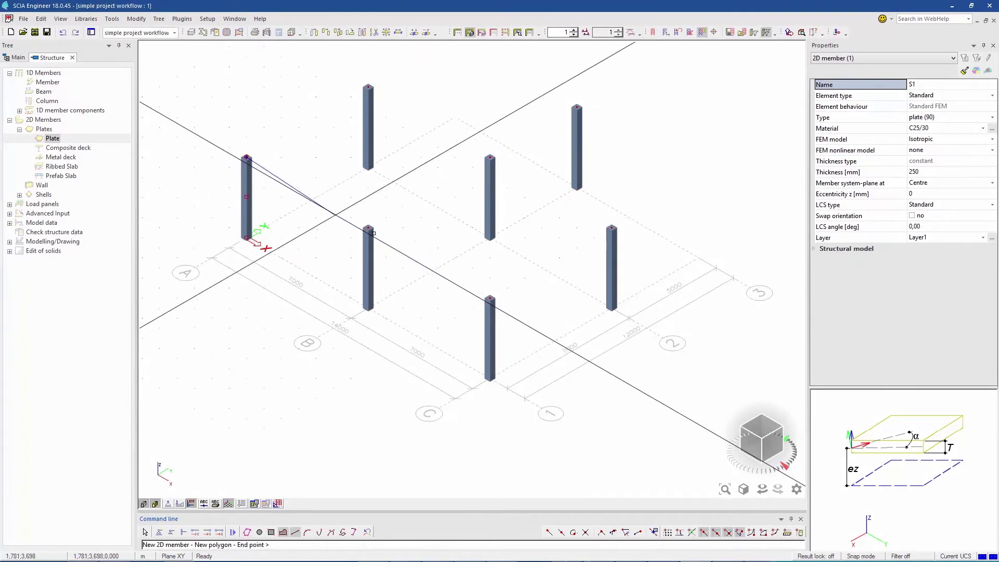
click(490, 298)
click(611, 227)
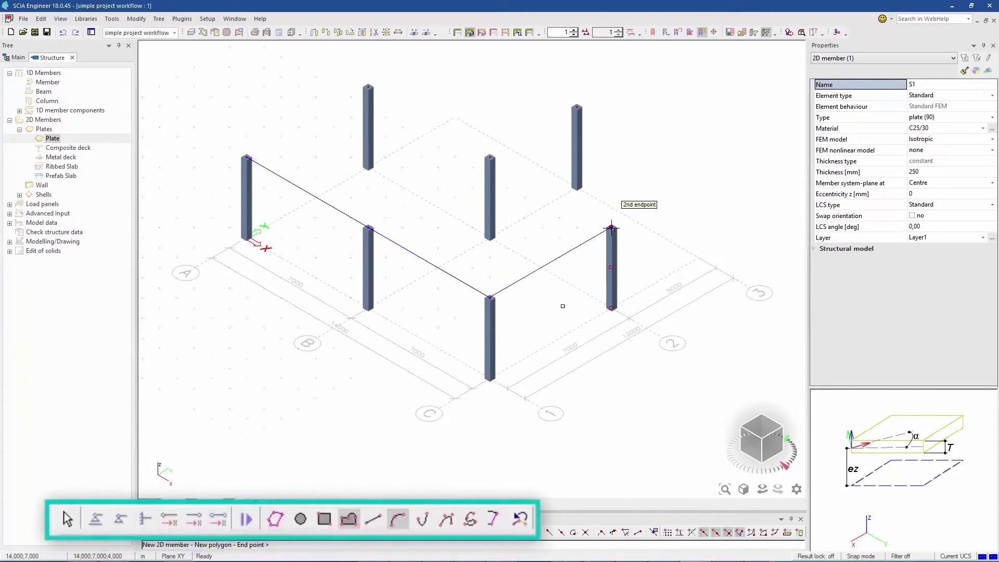
click(398, 520)
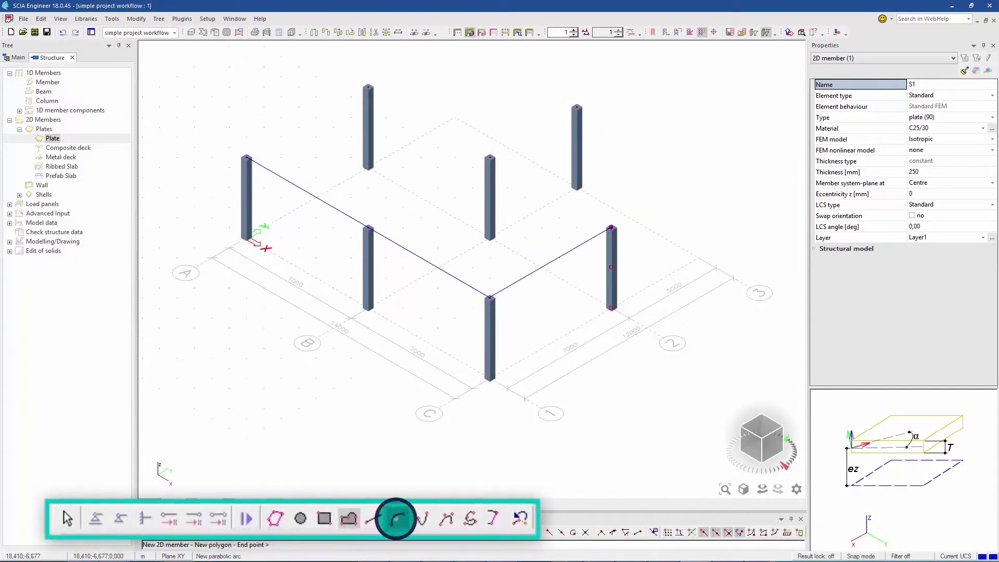
click(576, 108)
click(368, 87)
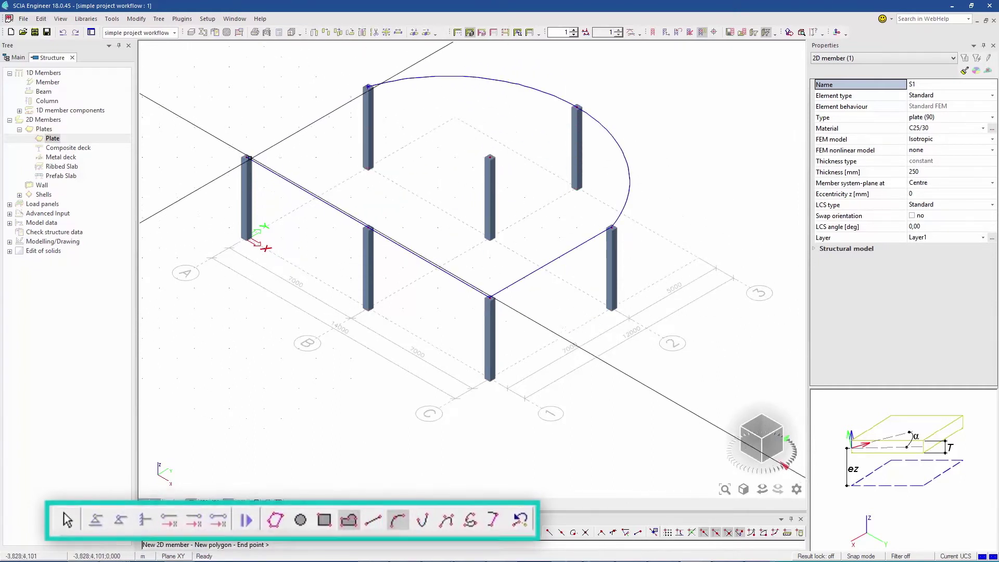
click(248, 158)
key(Escape)
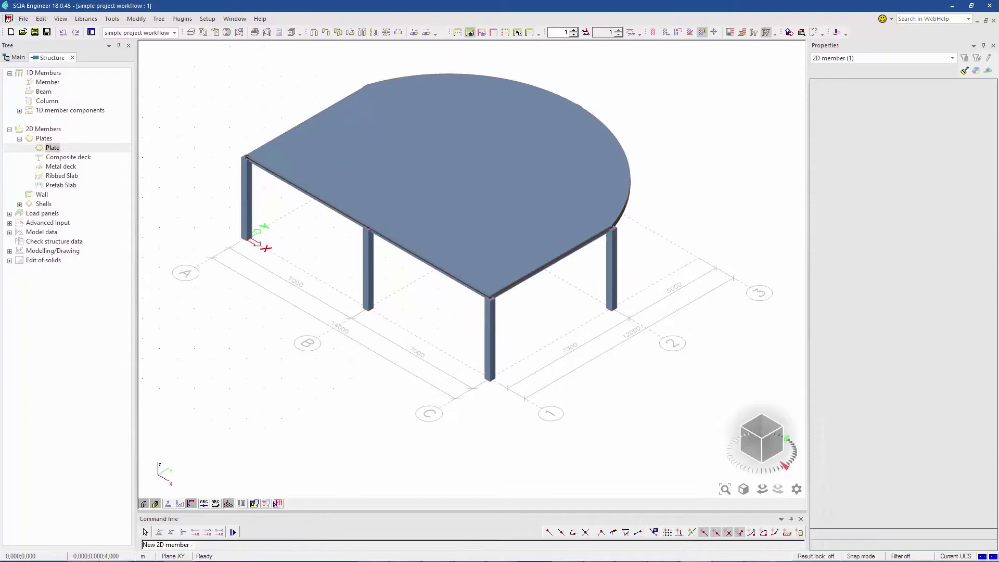
- Place two more columns on the plate at its front corner and toward the back
click(258, 156)
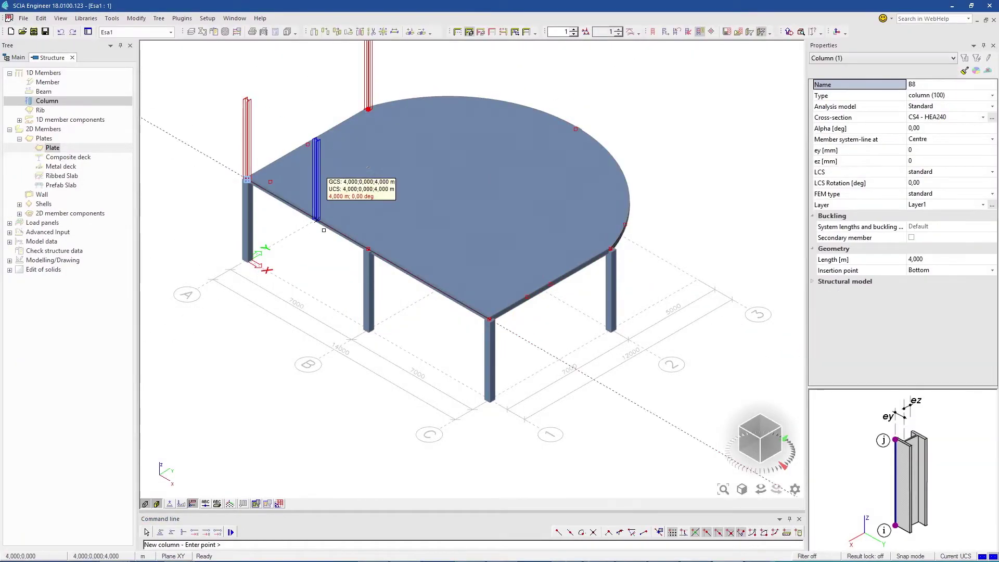
click(369, 248)
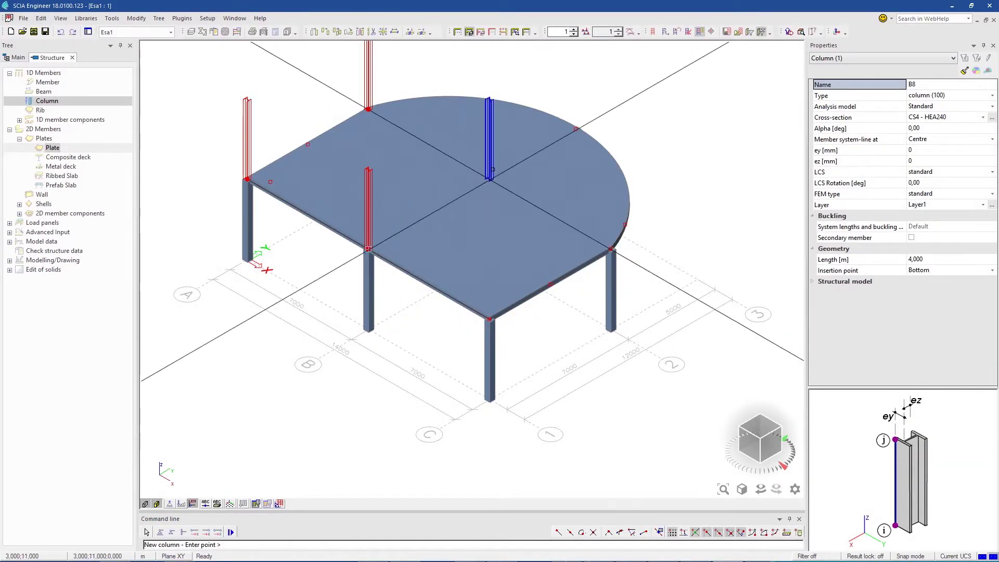
click(489, 177)
key(Escape)
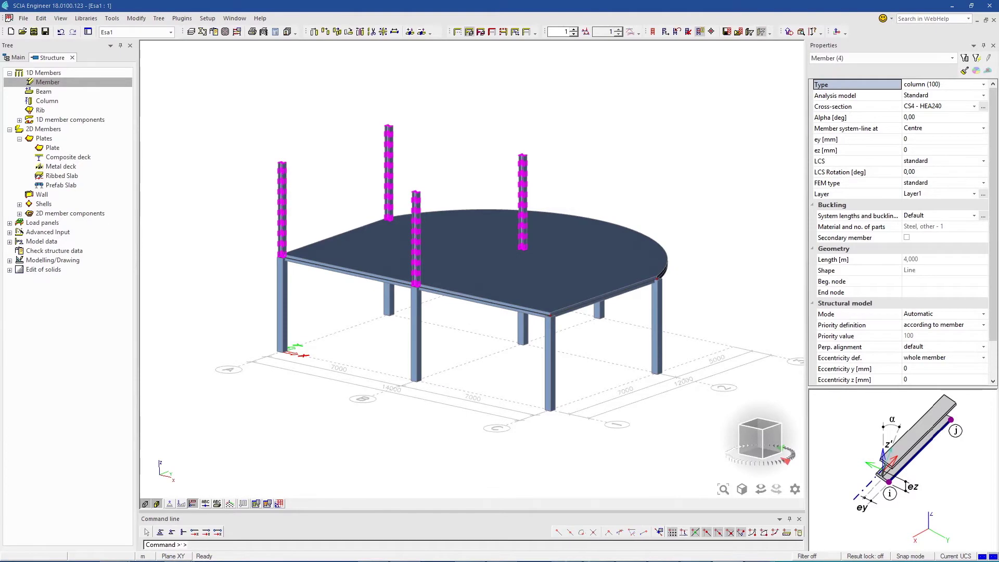
- Draw IPE240 beams connecting the tops of the upper-storey columns
double_click(47, 82)
click(281, 162)
click(415, 191)
click(389, 126)
click(522, 154)
click(522, 154)
click(416, 191)
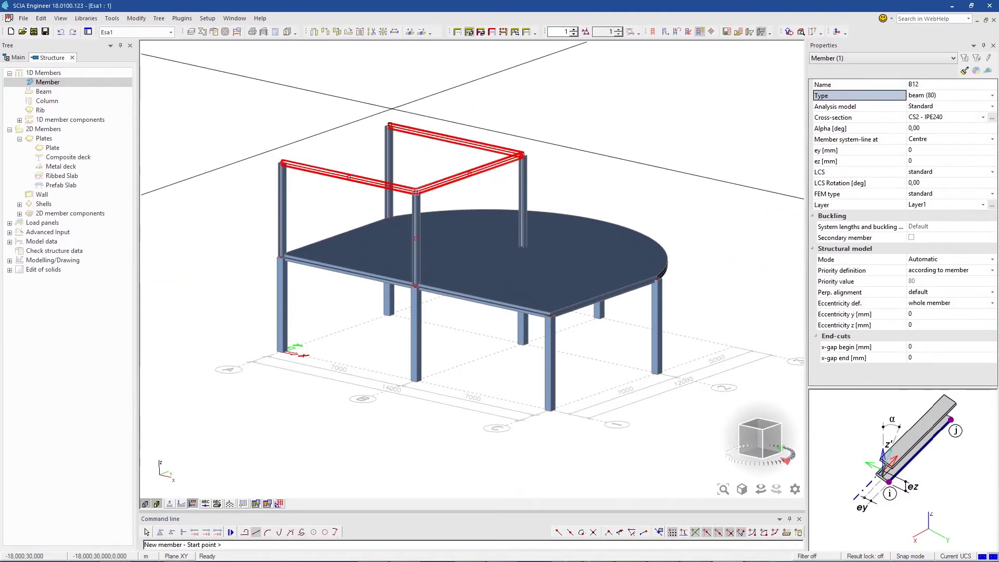
key(Escape)
key(Escape)
click(792, 452)
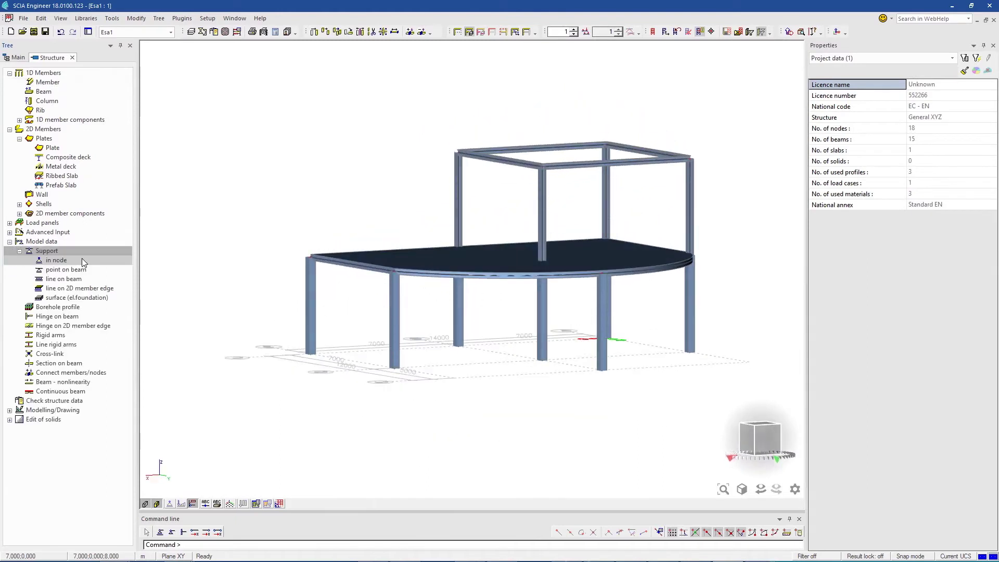
- Add hinged node supports to all column base nodes
double_click(82, 258)
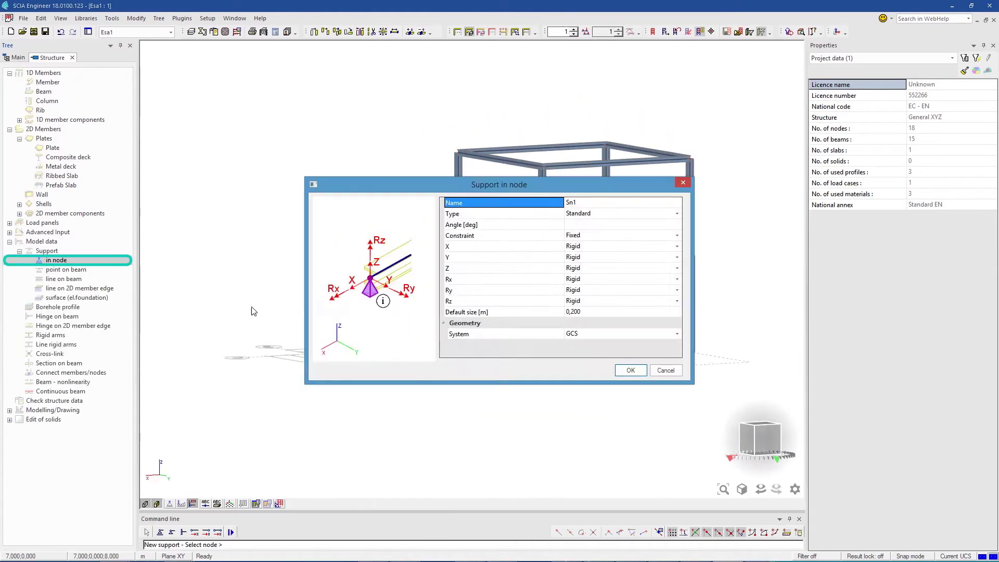
click(676, 214)
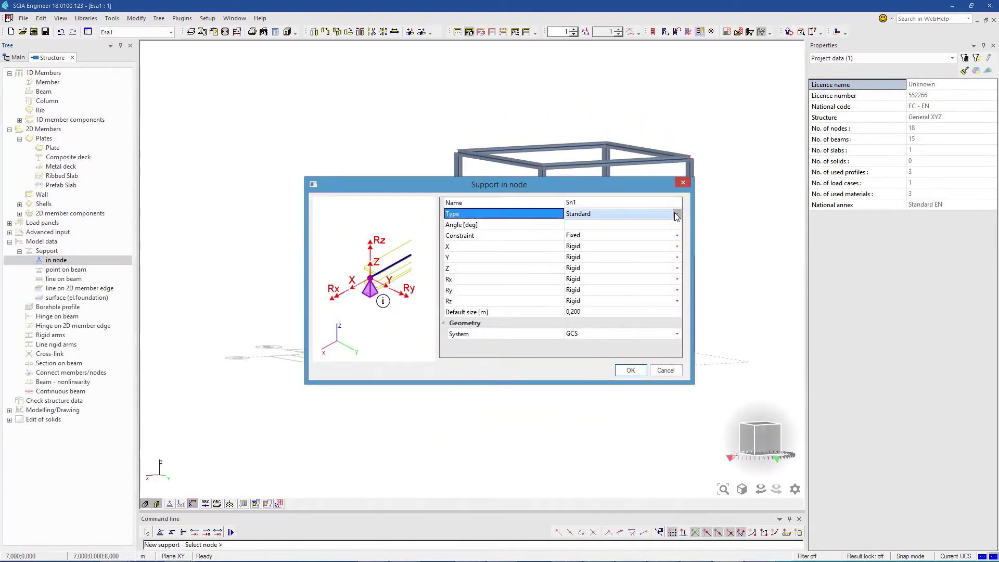
click(674, 236)
click(674, 236)
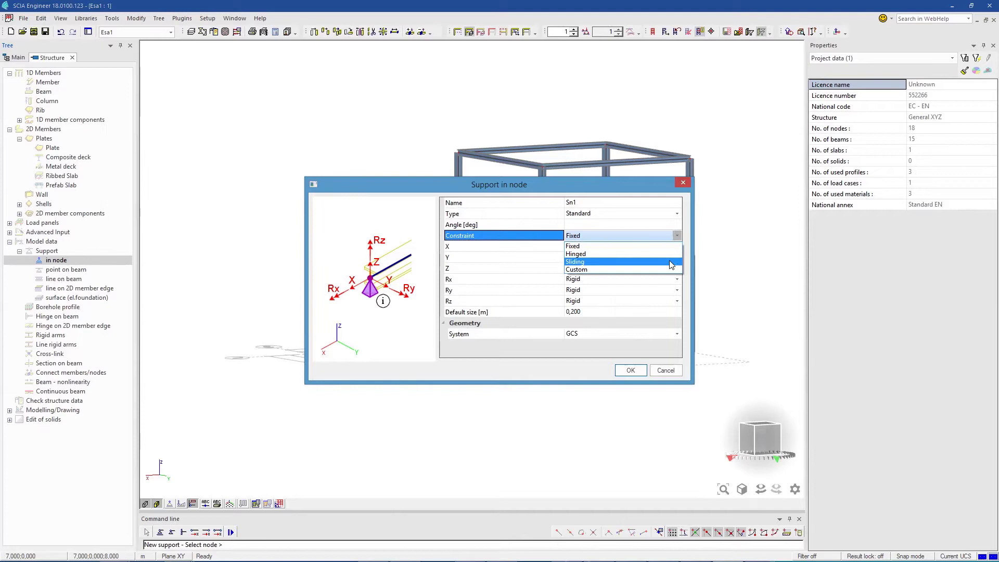
click(671, 257)
click(642, 373)
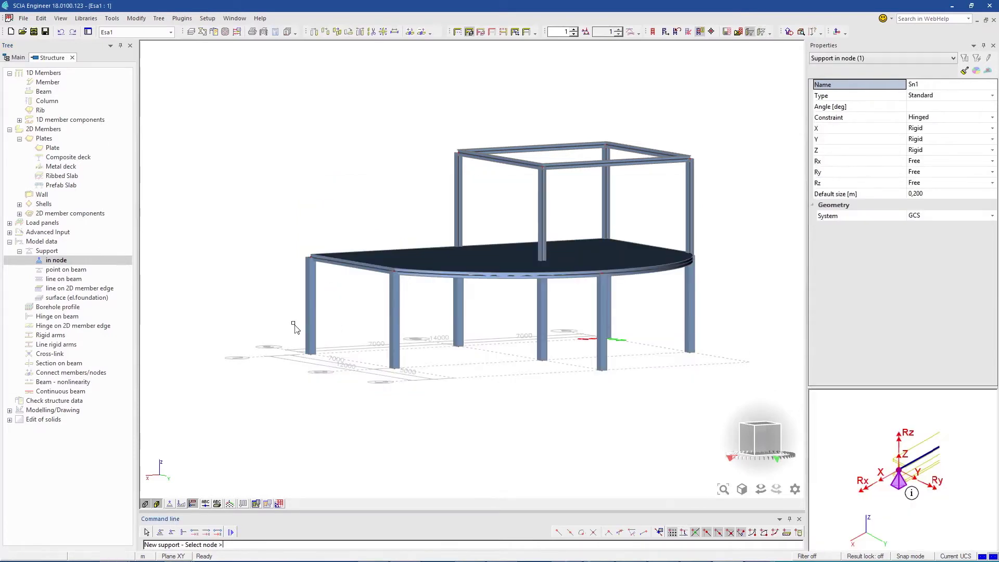
drag(262, 315, 713, 394)
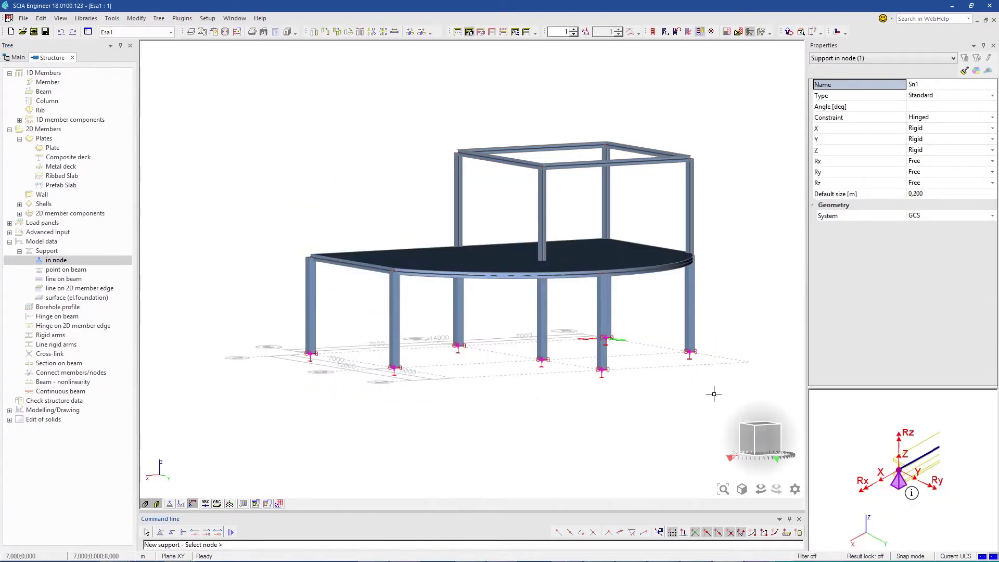
- Insert a live picture in scale of the model into the engineering report
right_click(707, 366)
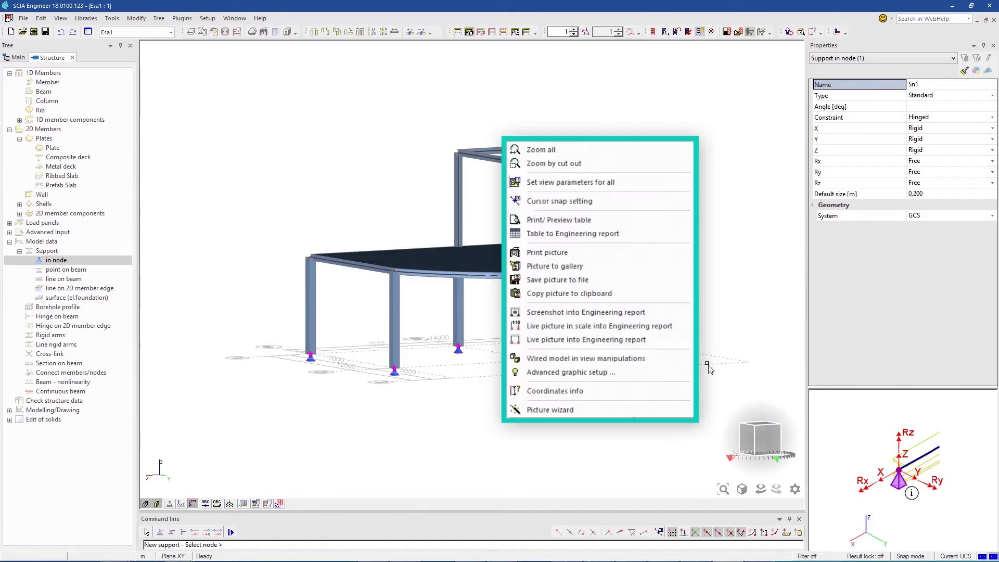
key(Down)
key(Down)
key(Down)
key(Down)
key(Down)
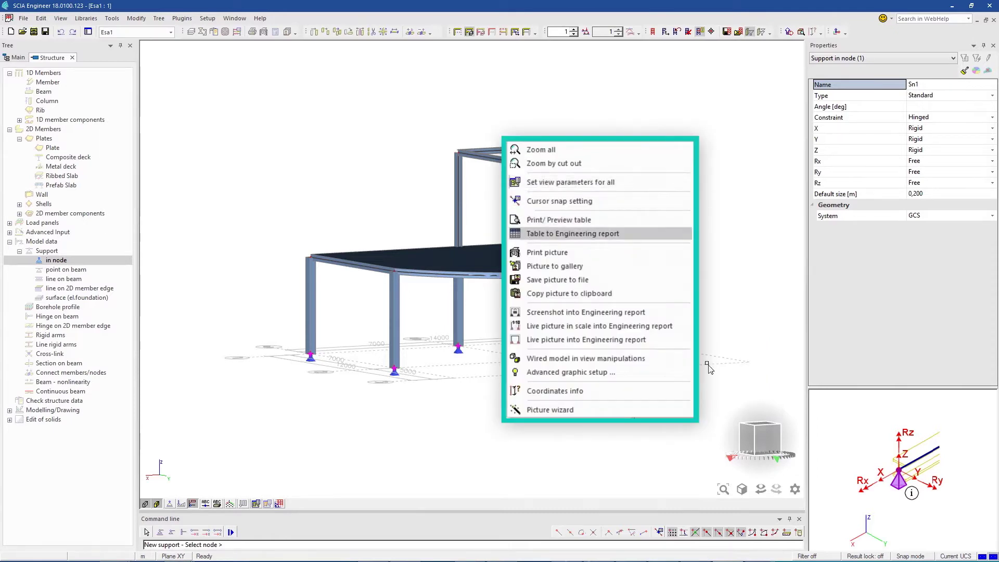
click(536, 325)
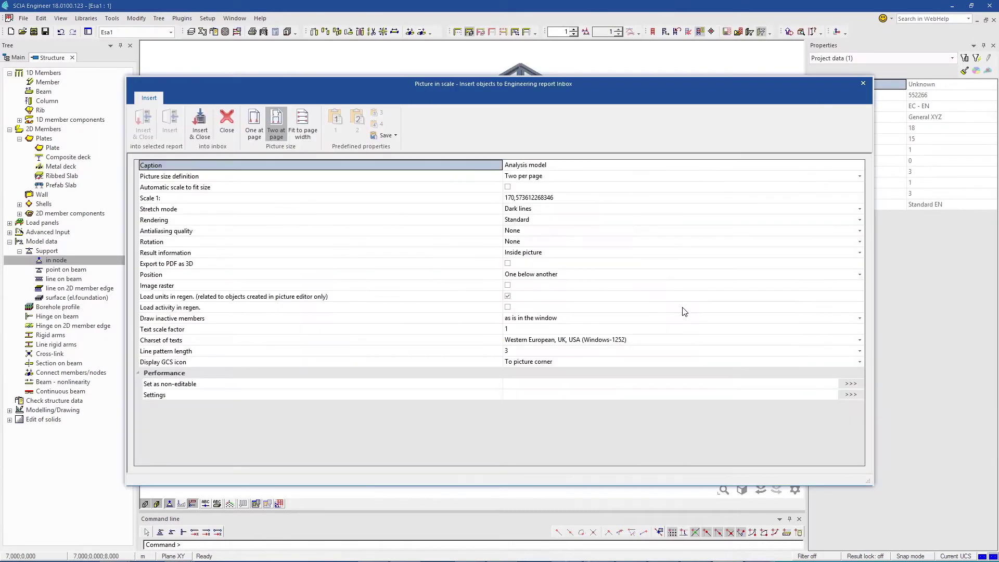
click(199, 125)
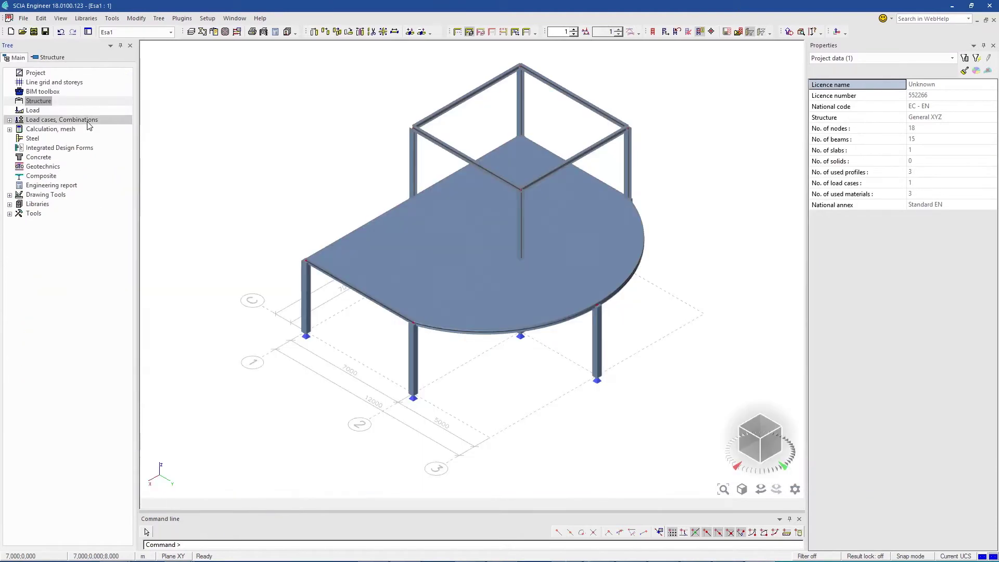
- Create variable load case LC2 in load group LG2, then begin a surface load on the plate
click(88, 122)
click(93, 133)
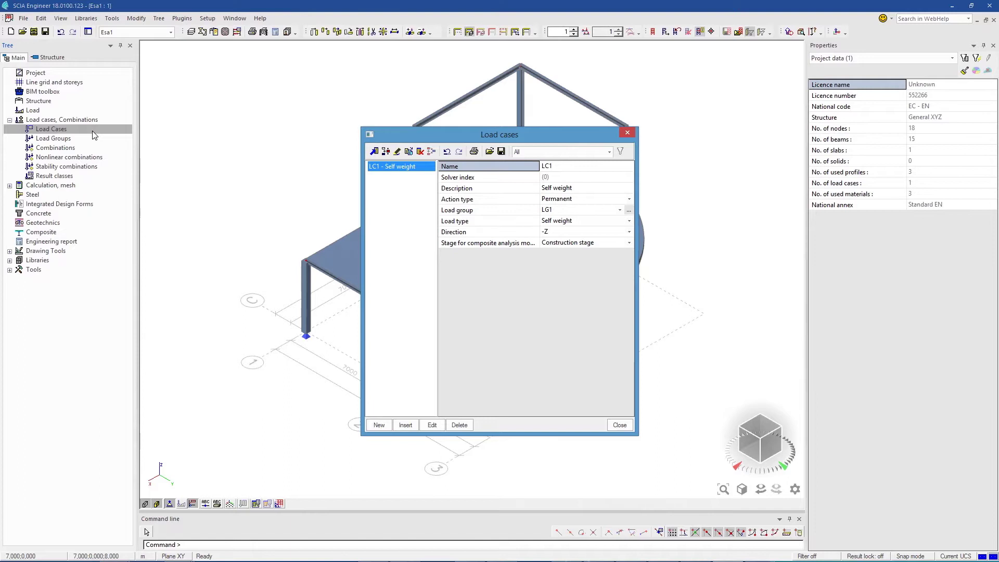
click(379, 425)
click(574, 190)
text(variable)
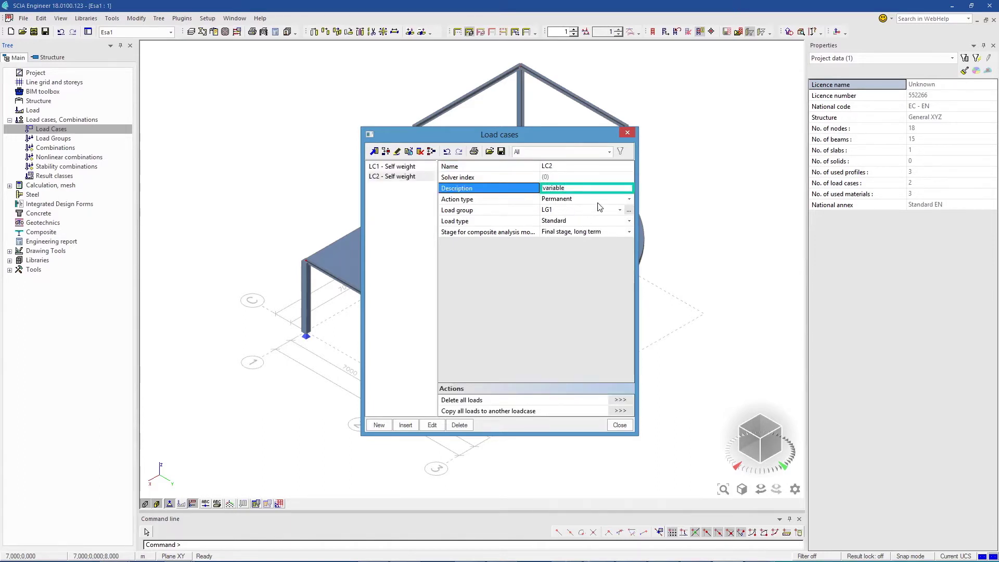
click(622, 194)
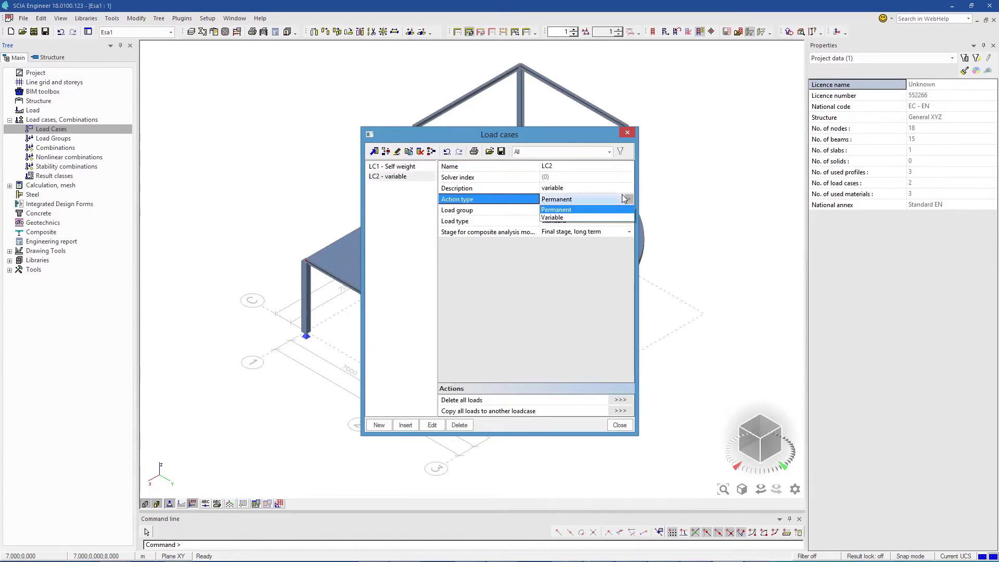
click(611, 214)
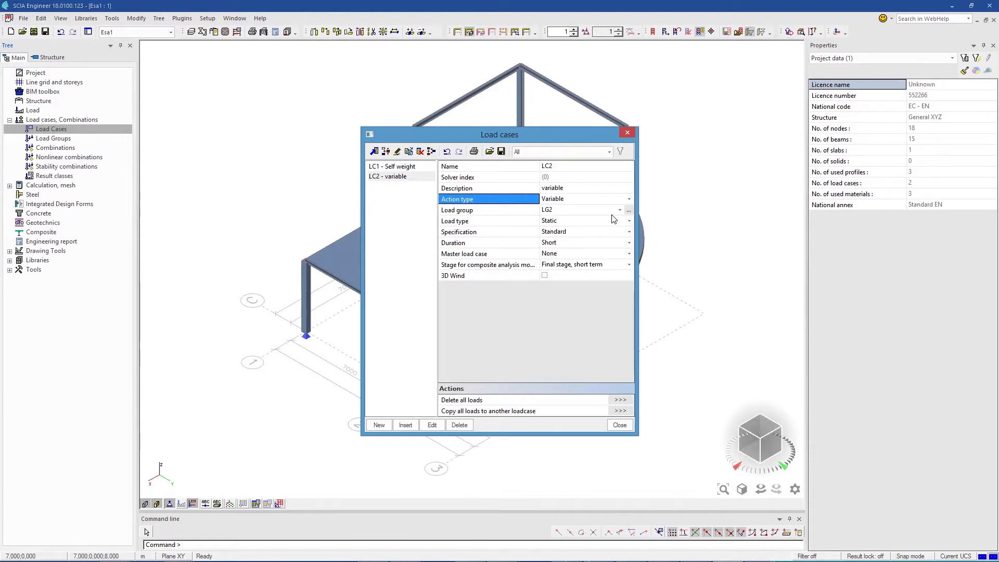
click(619, 425)
click(56, 115)
click(637, 235)
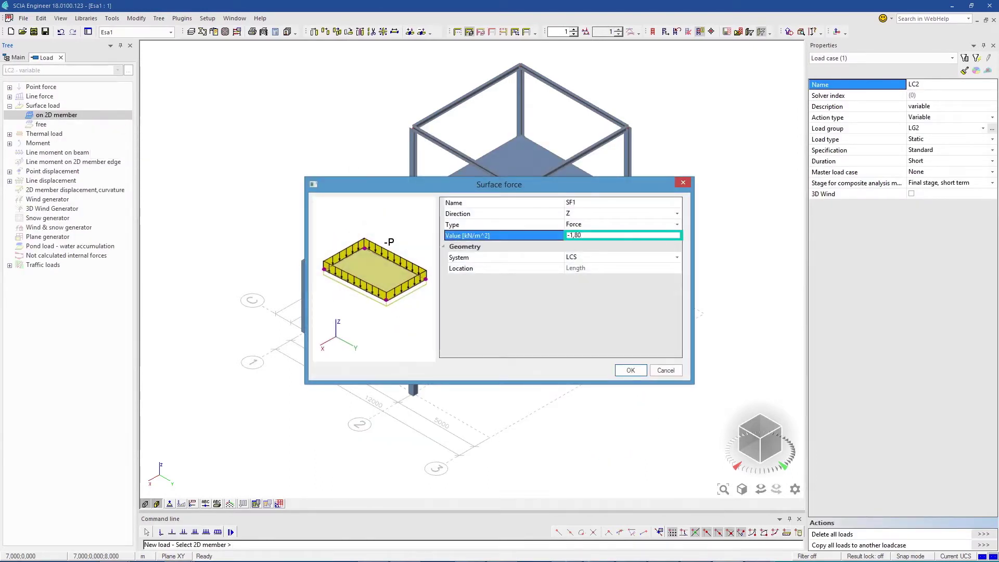
- Apply a -1.80 kN/m² surface load to the plate and review the ULS-Set B combination
text(-1,80)
click(630, 370)
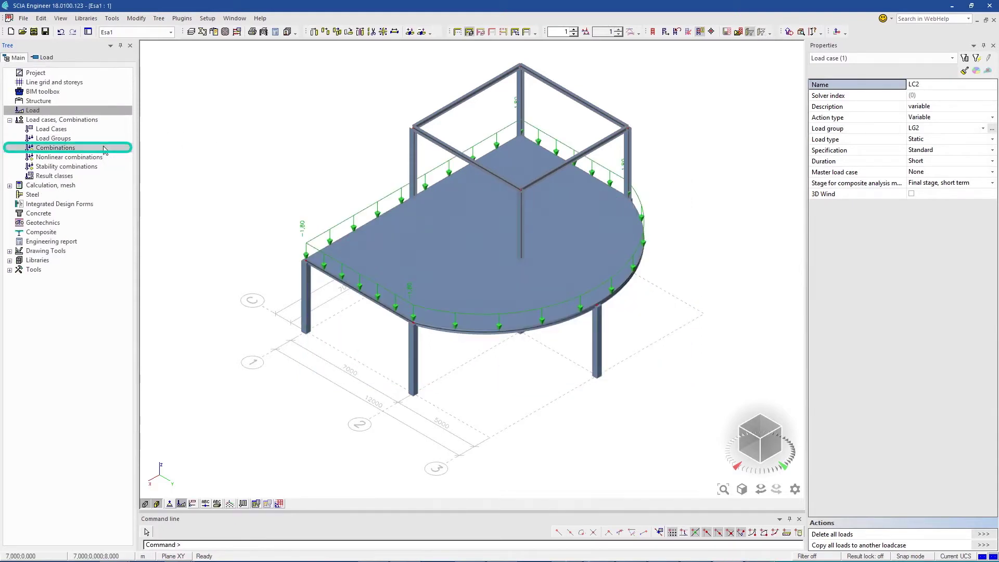
click(104, 148)
click(431, 165)
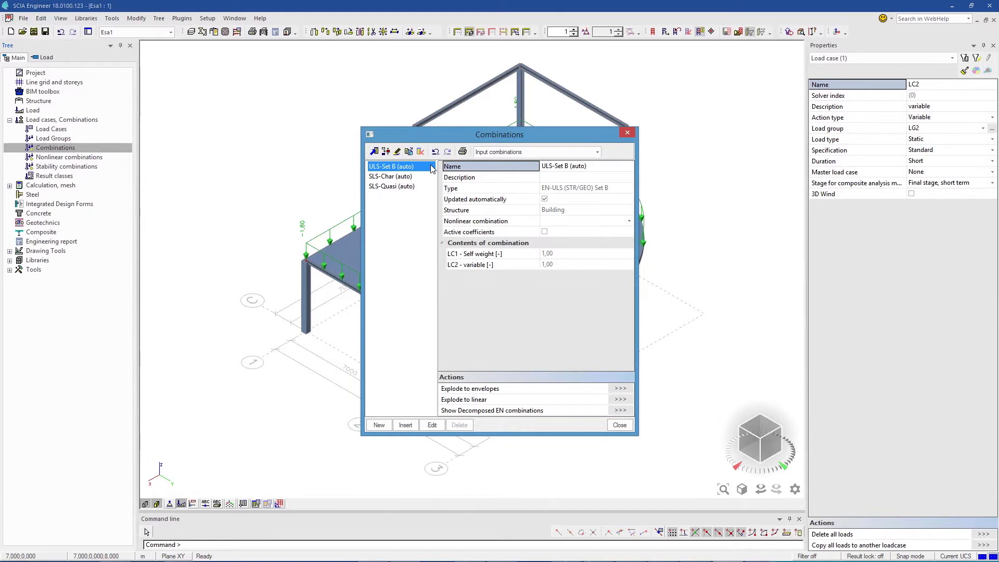
click(619, 424)
- Set the average 2D element size to 0,25 in FE analysis settings and run the linear calculation
click(51, 129)
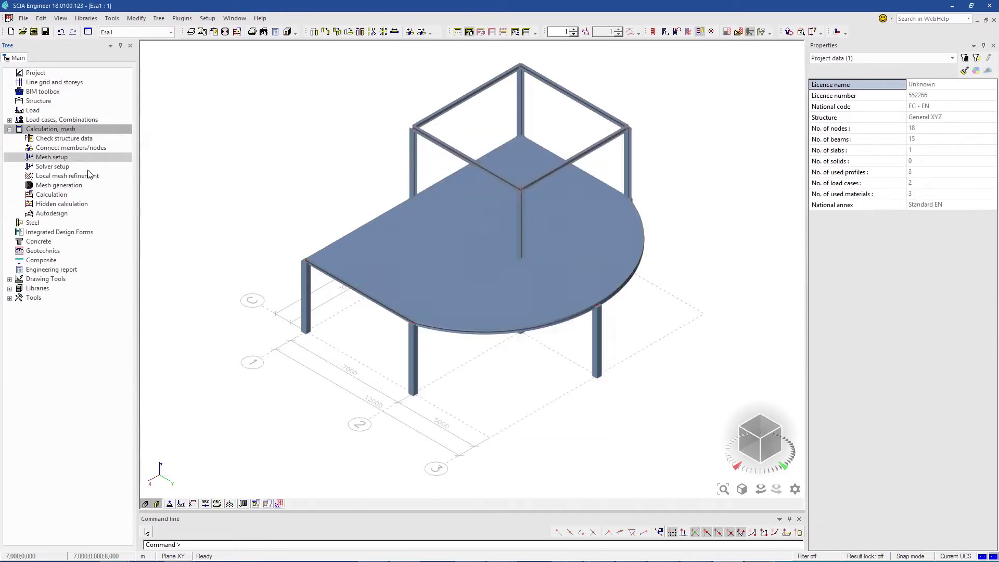
click(109, 199)
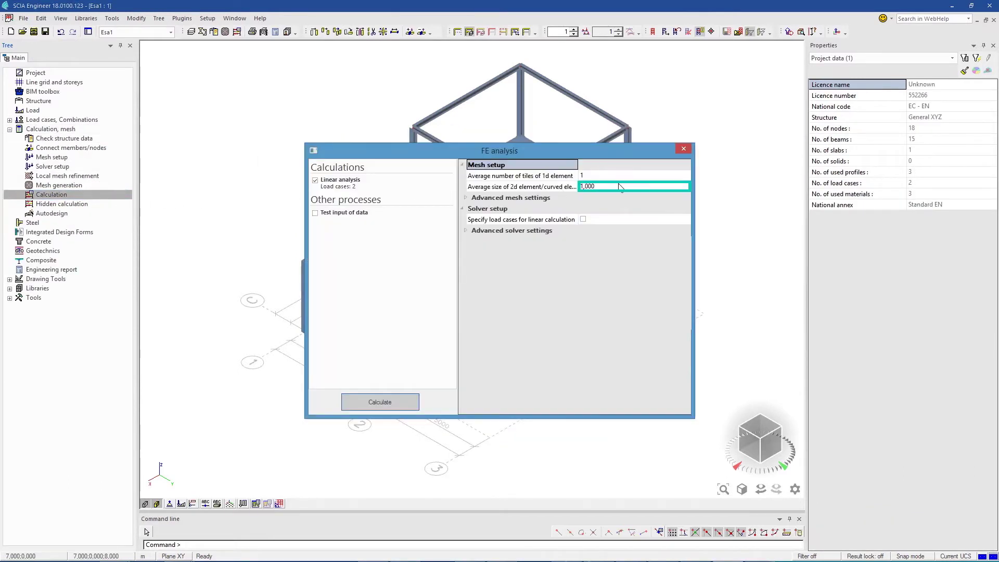
click(618, 186)
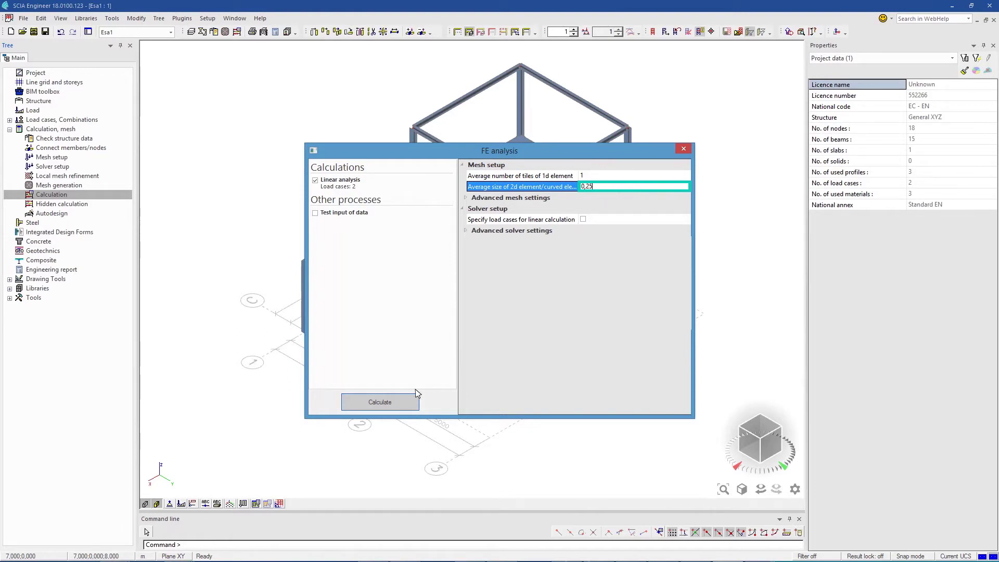
click(411, 402)
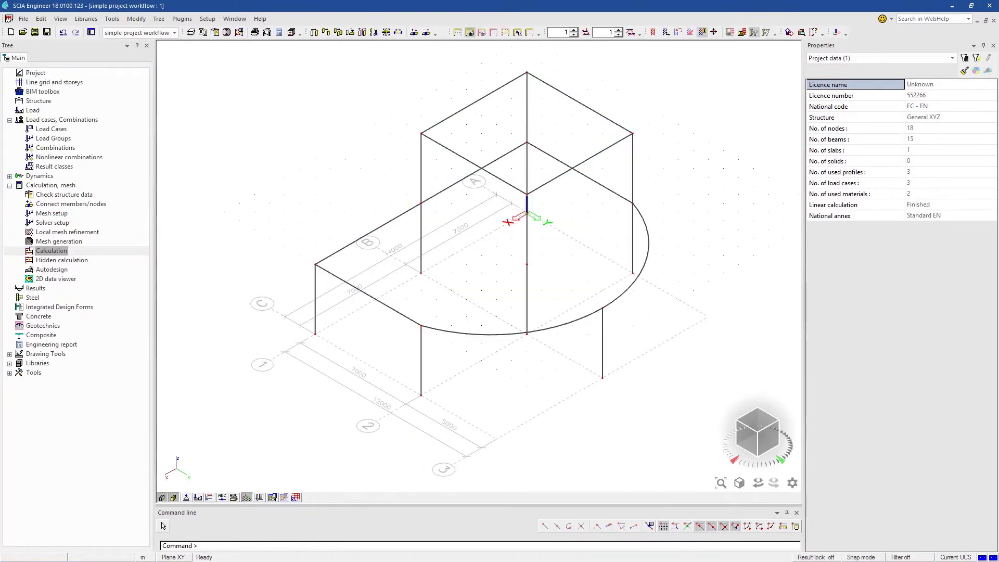
- Draw SLS-Char 3D displacement contours (up to 6.3 mm) and tabulate 1D member displacements
click(113, 288)
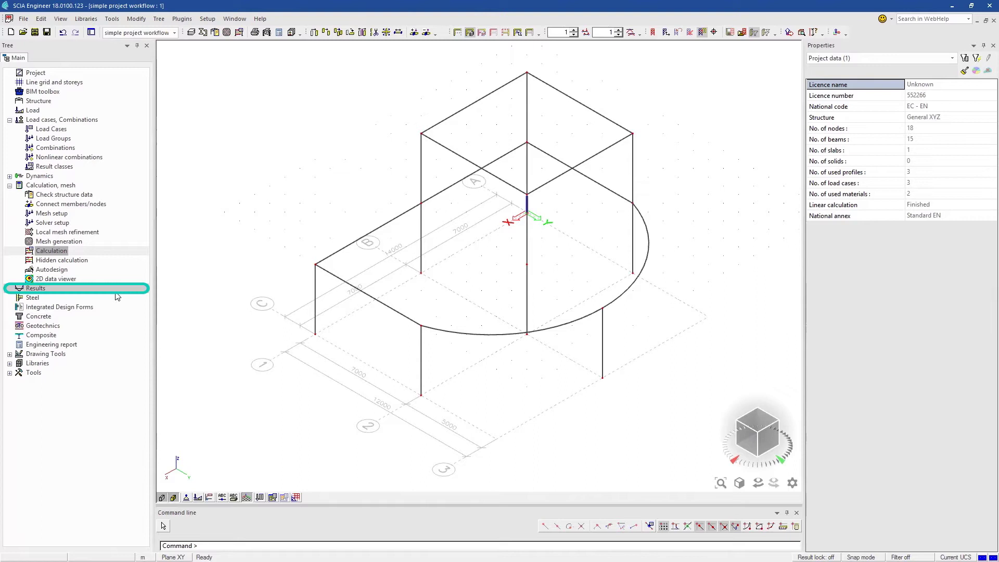
click(116, 289)
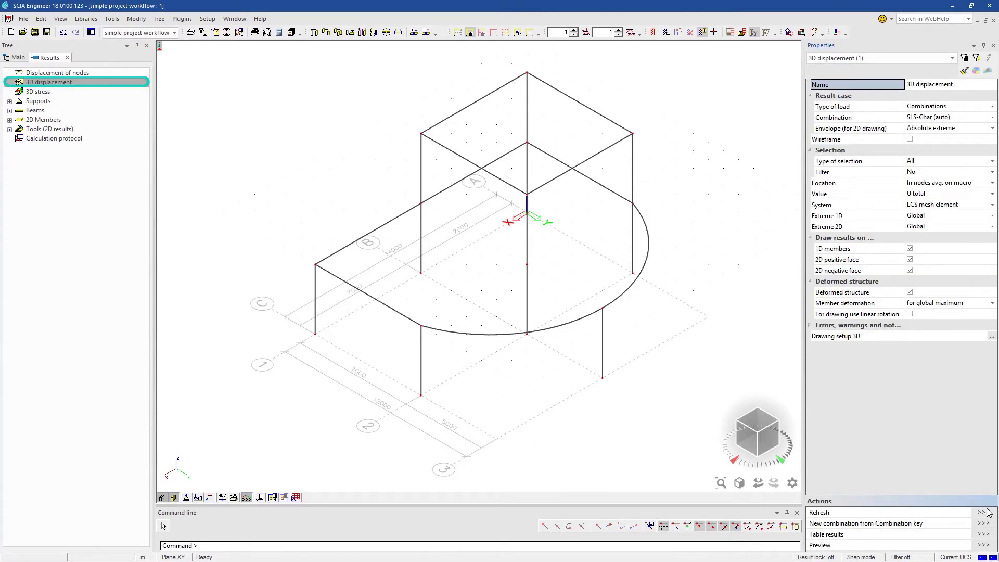
click(986, 510)
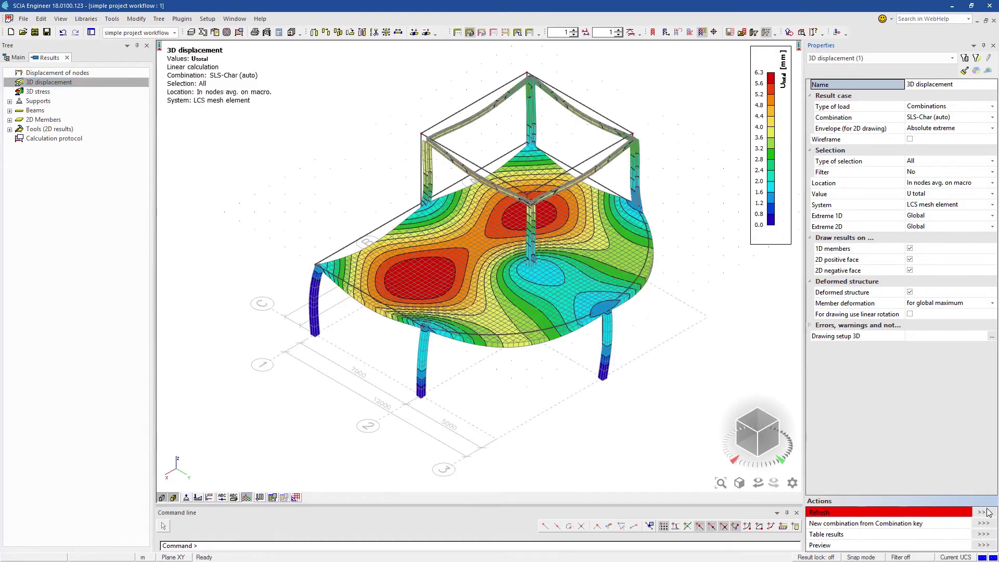
click(864, 534)
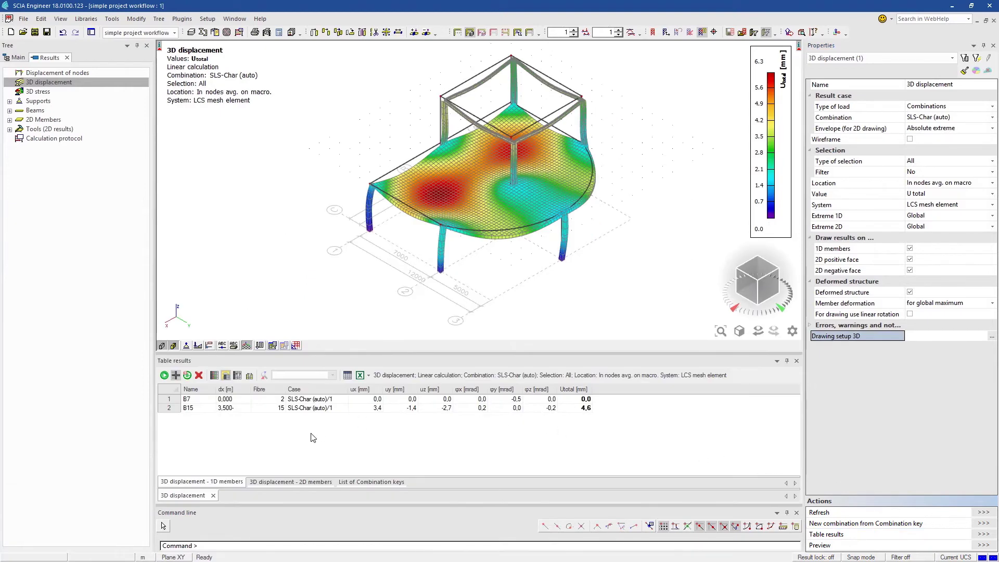
- Add the 2D member displacement table to the engineering report, then show ULS-Set B support reactions
click(310, 482)
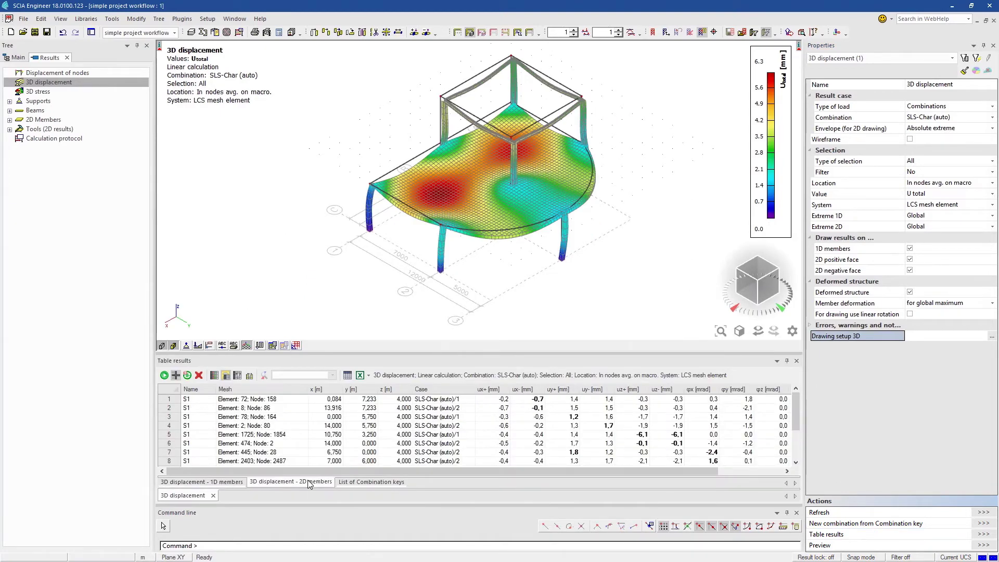
right_click(279, 265)
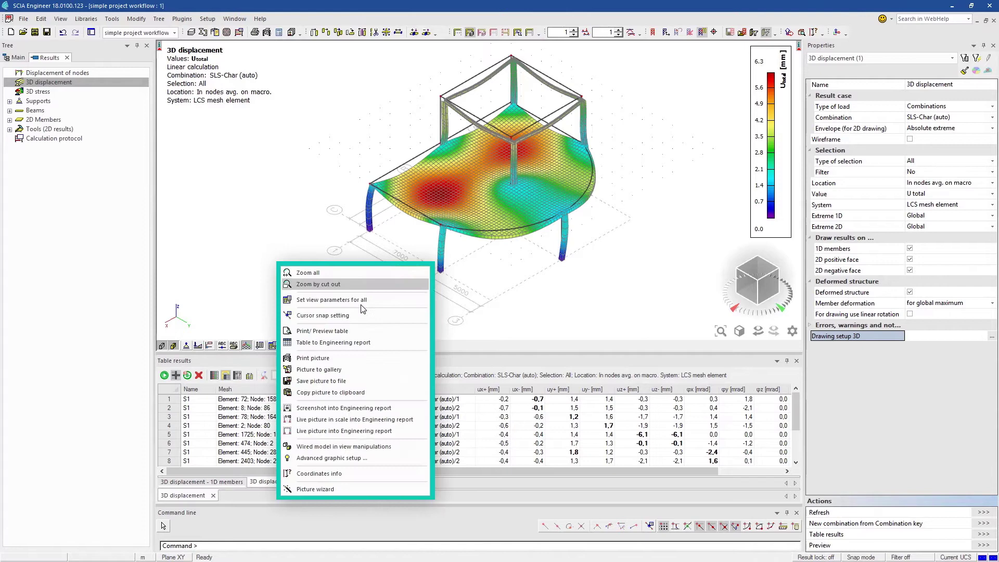
click(407, 345)
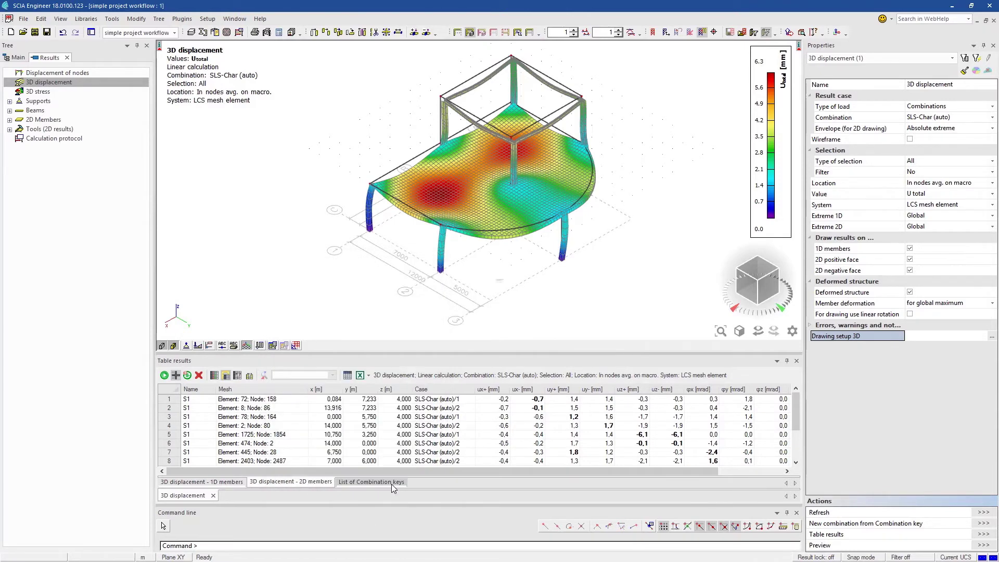
click(144, 125)
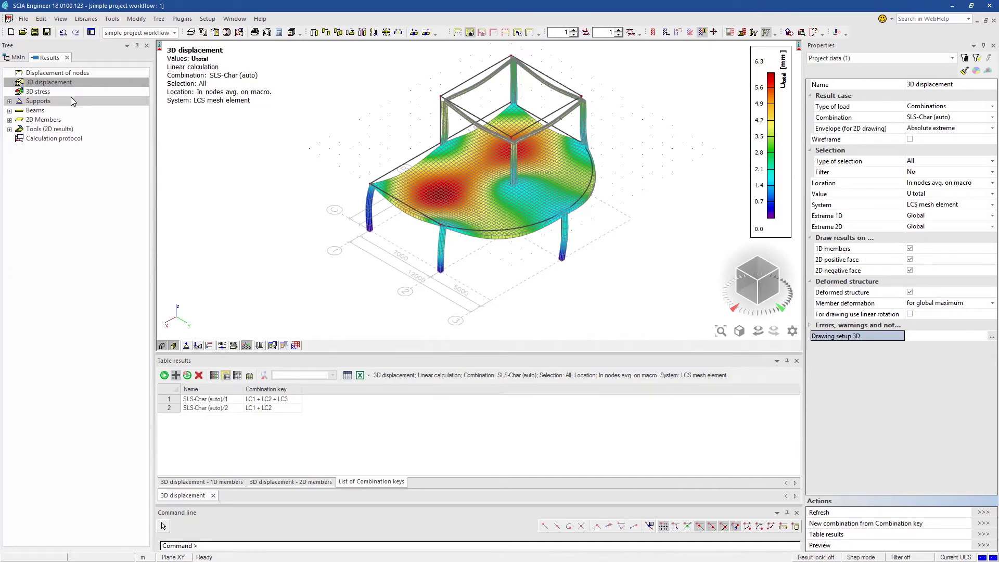
click(71, 101)
click(133, 112)
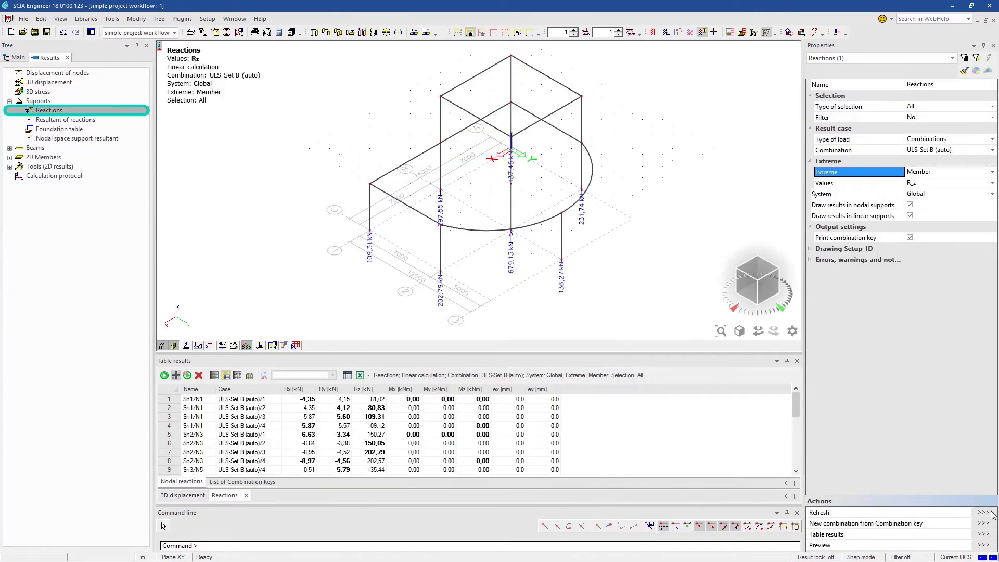
- Display beam 1D internal forces and orbit the model to inspect the moment diagrams
click(60, 157)
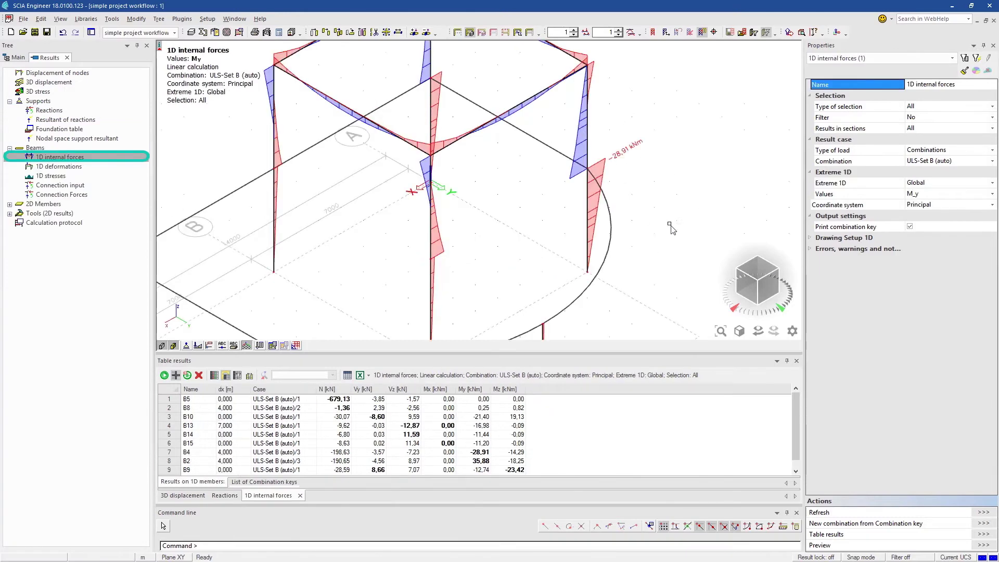
ctrl+right_drag(670, 229, 648, 208)
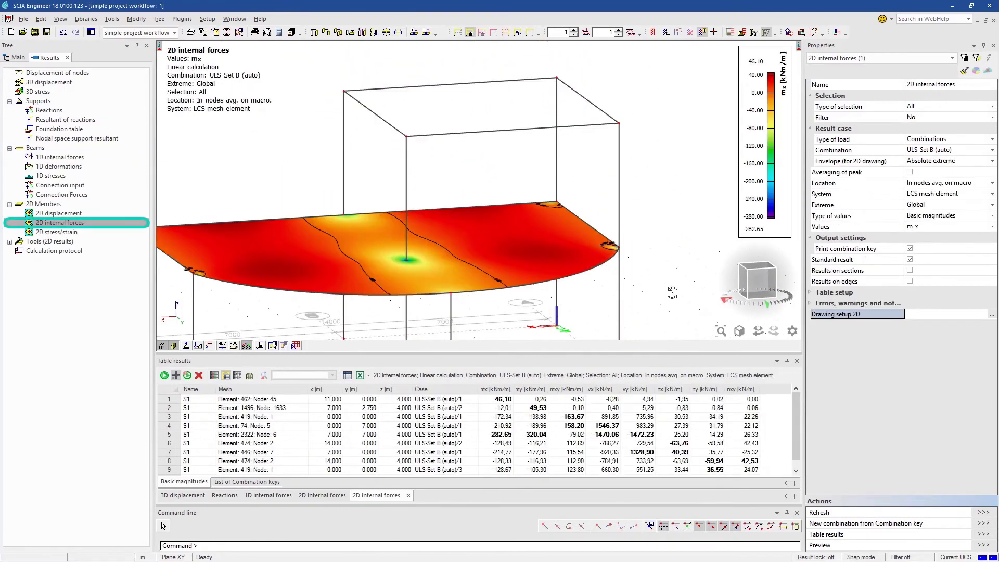
ctrl+right_drag(694, 305, 687, 299)
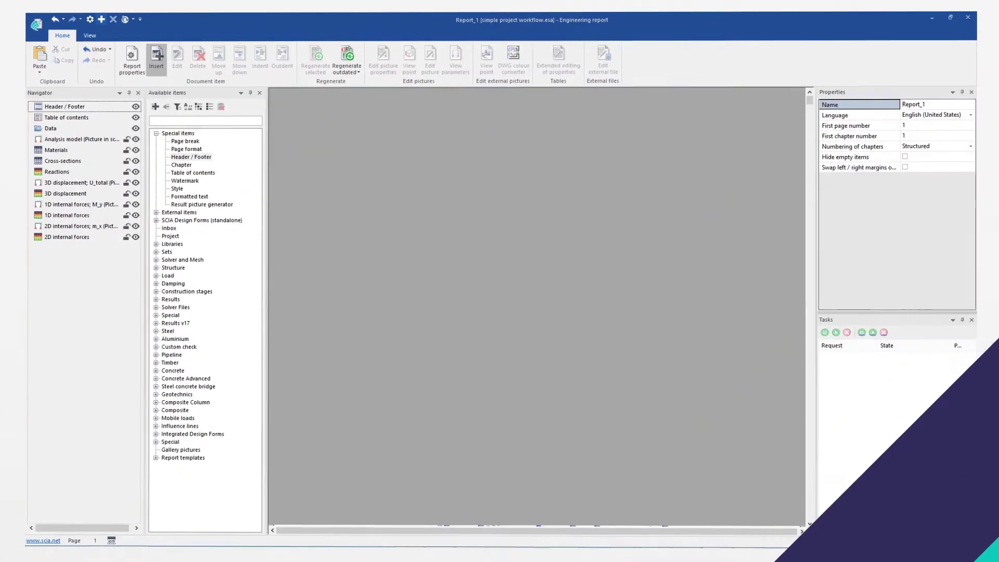
- Scroll the engineering report from the table of contents down to materials and cross-sections
scroll(525, 301, down, 3)
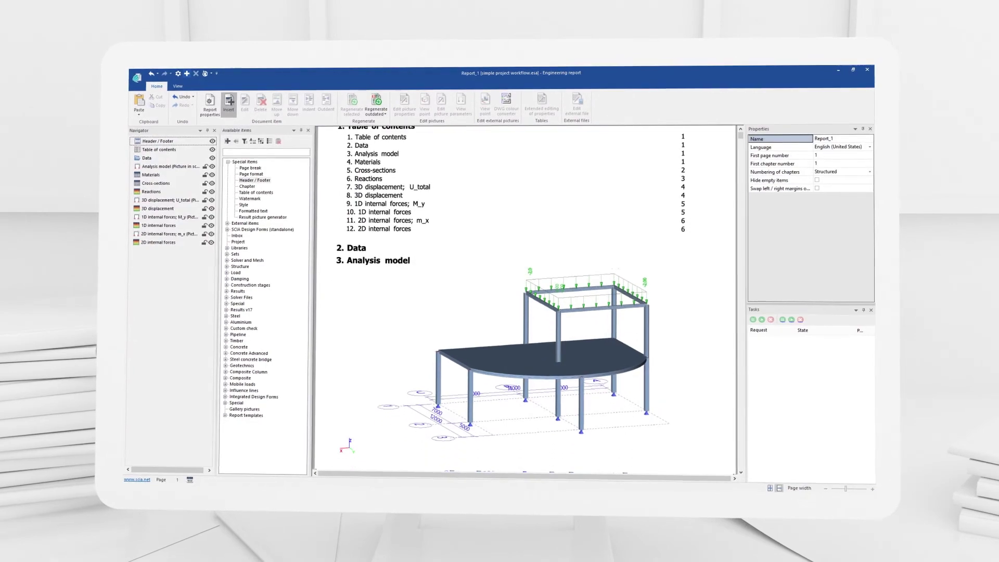
scroll(526, 302, down, 3)
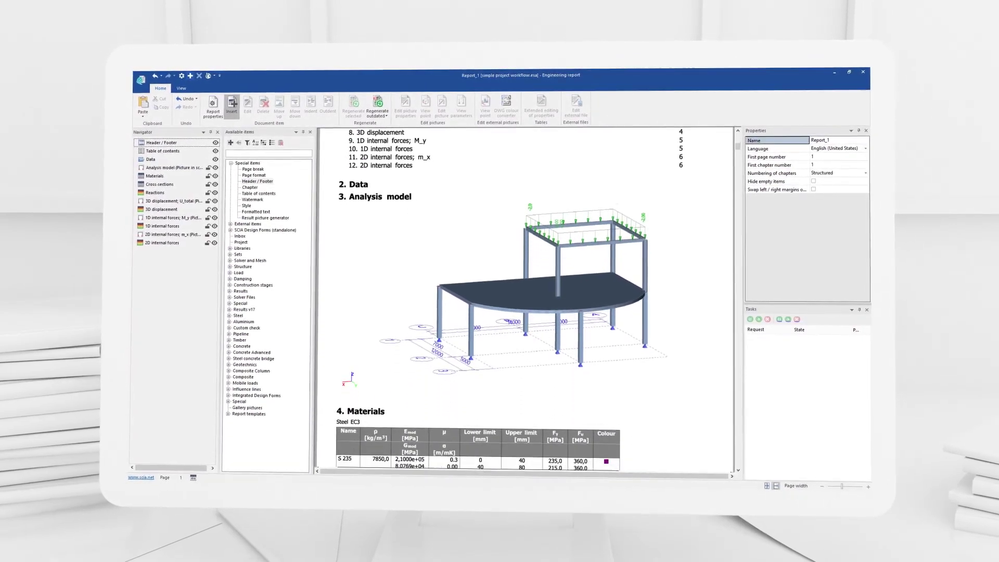
scroll(525, 302, down, 3)
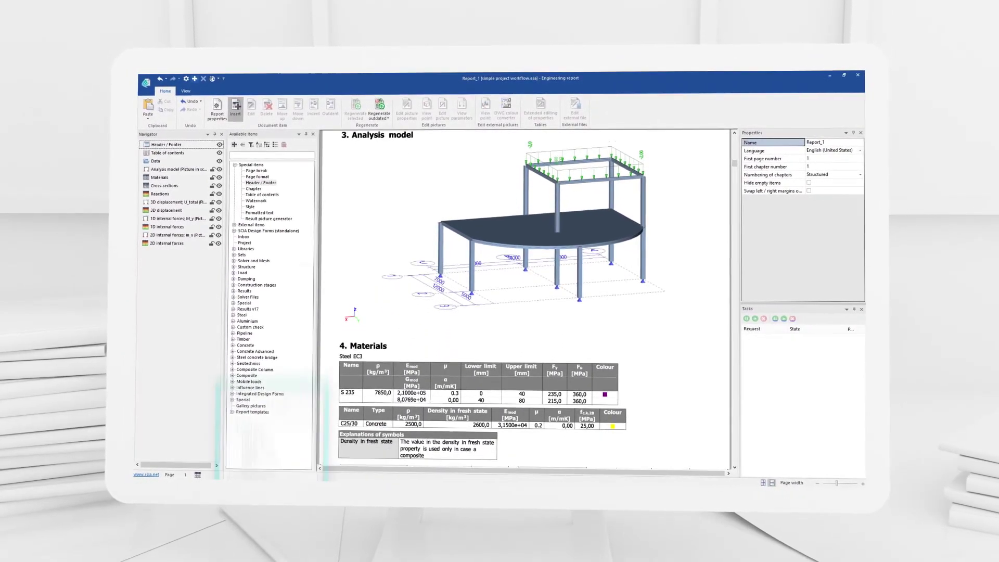
scroll(525, 302, down, 1)
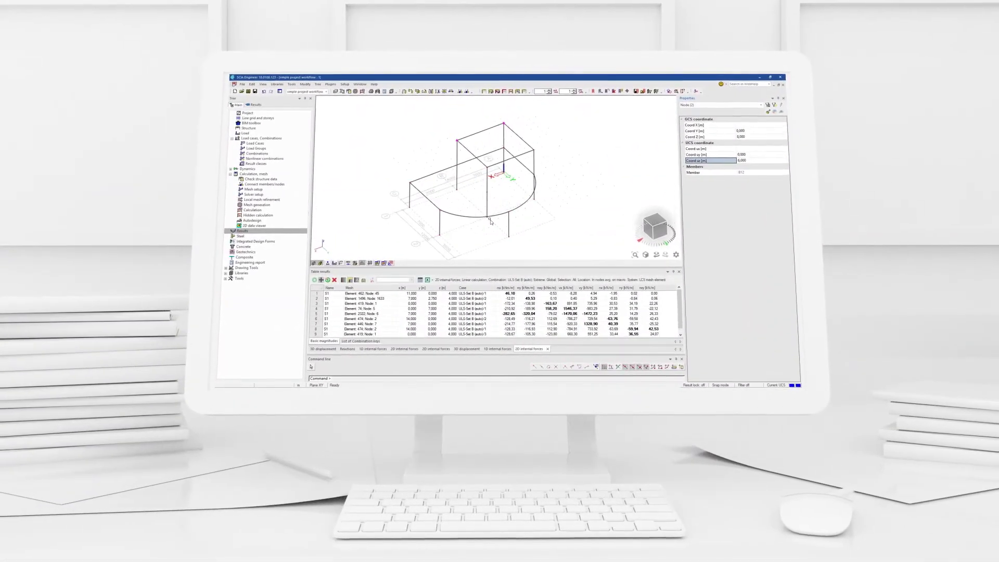
- Edit the node's vertical coordinate and switch the model to construction stage B3
click(746, 160)
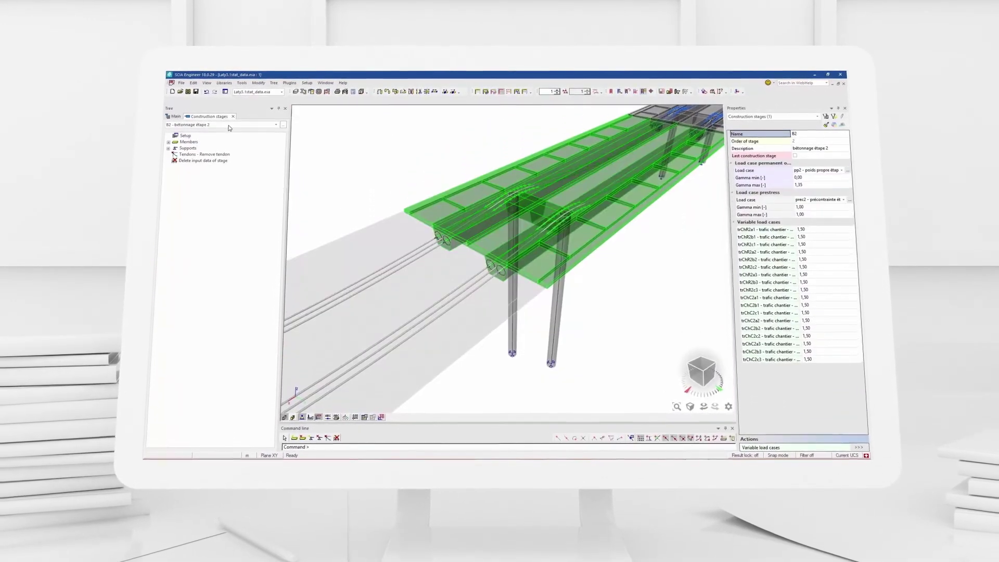
click(228, 125)
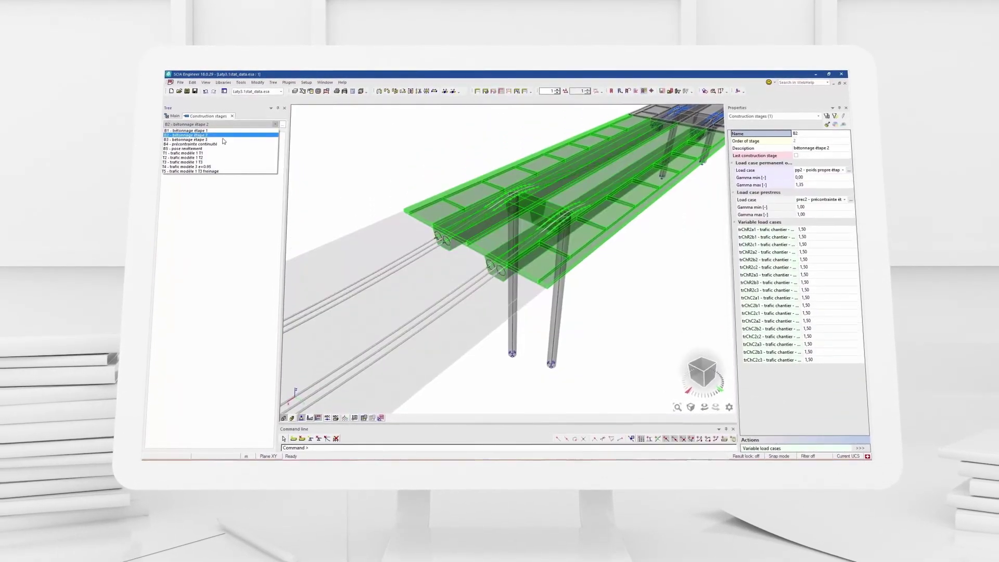
click(222, 142)
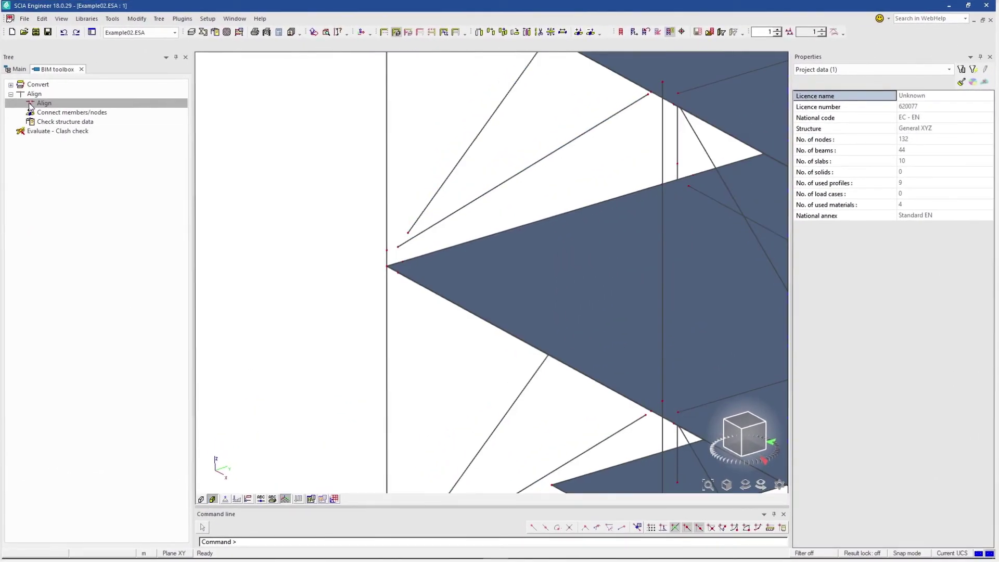
- Realign the model's nodes, then open the Tutorial Frame Concrete step-by-step PDF
double_click(30, 106)
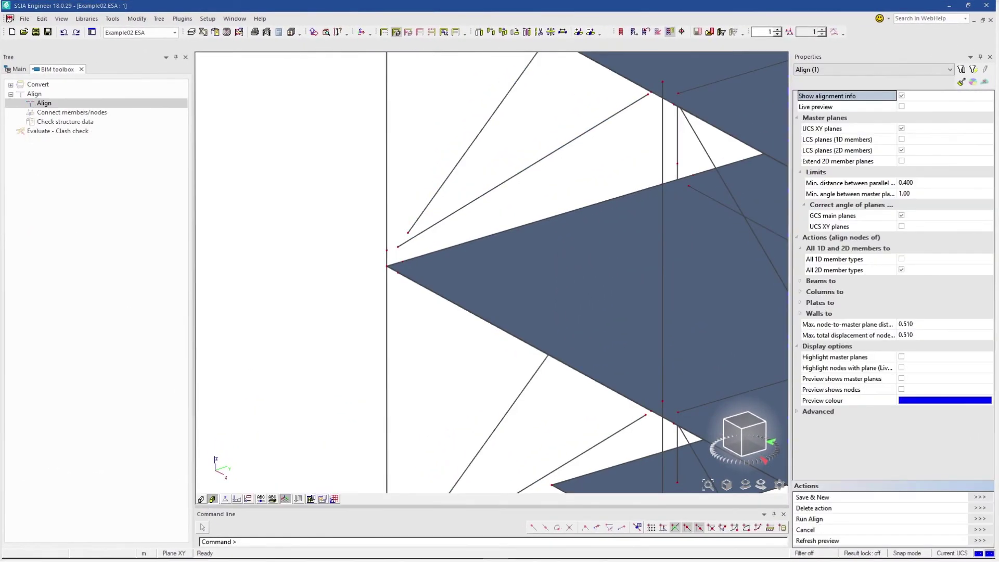
key(Escape)
click(76, 33)
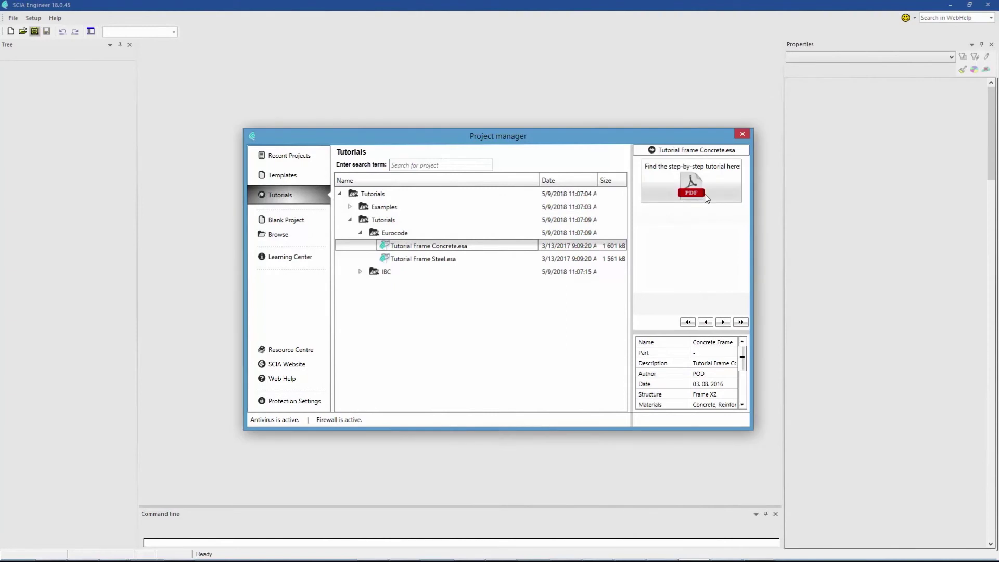
click(705, 197)
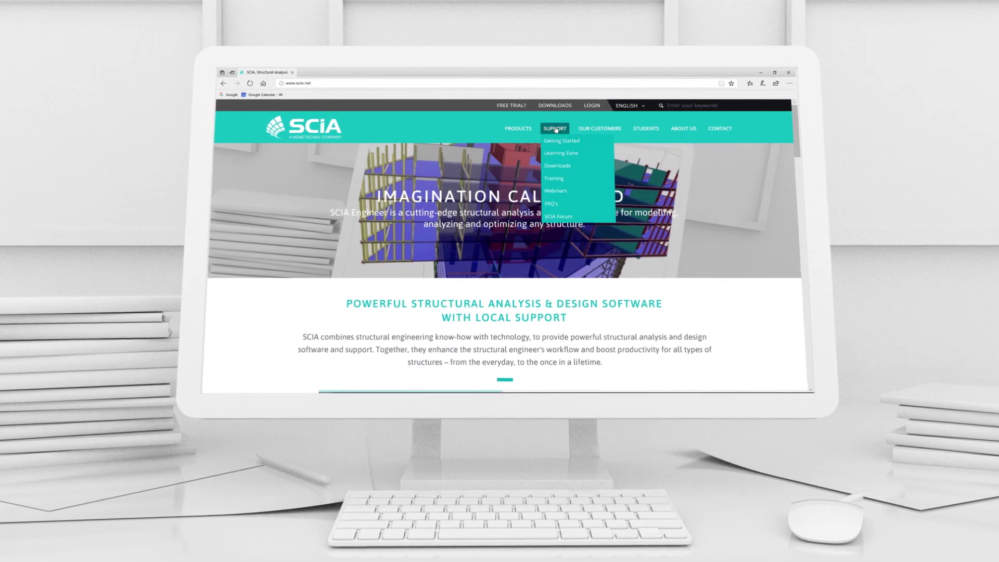
- Go from Getting Started to the SCIA Learning Zone and scroll to its Exploring More links
click(549, 142)
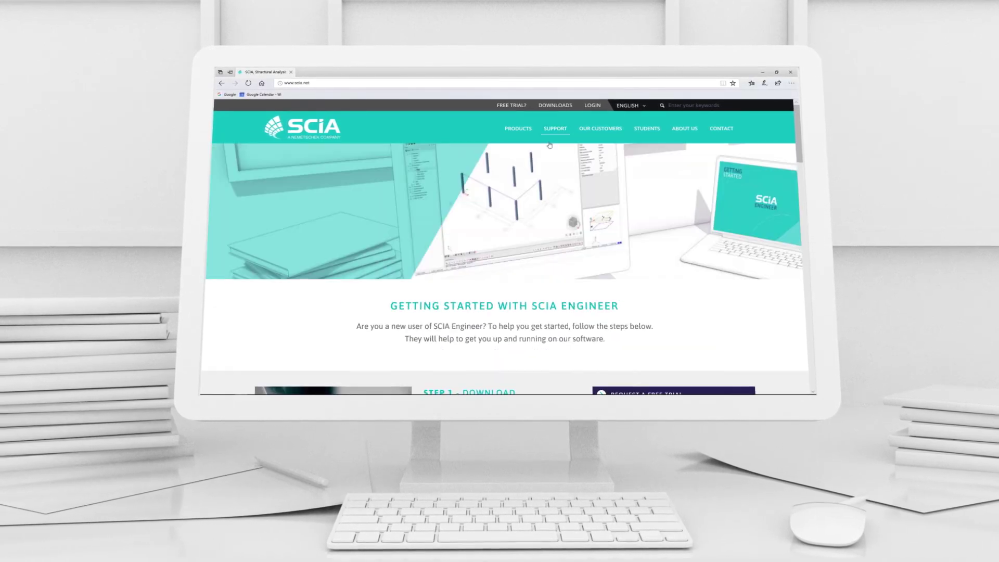
mouse_move(554, 133)
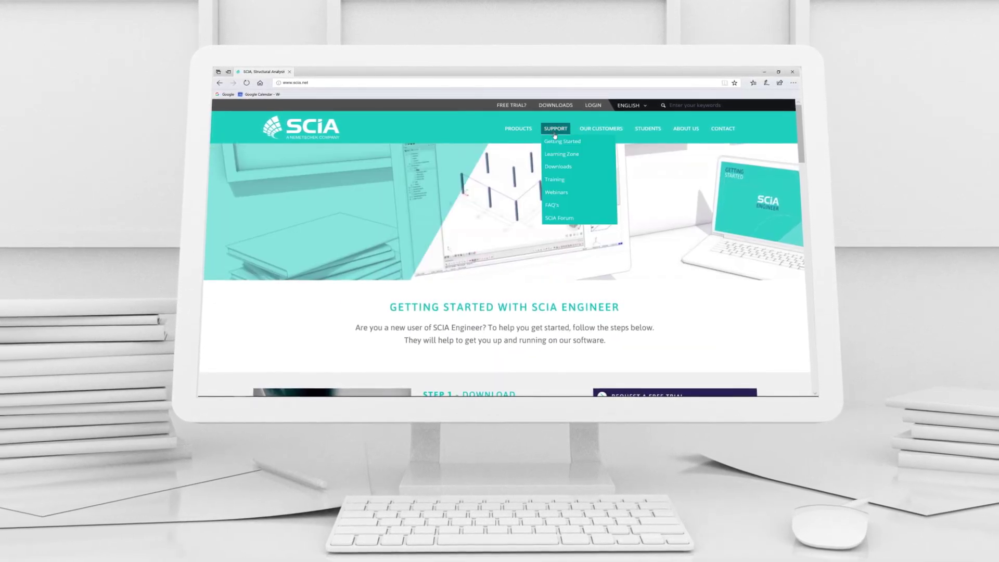
click(554, 154)
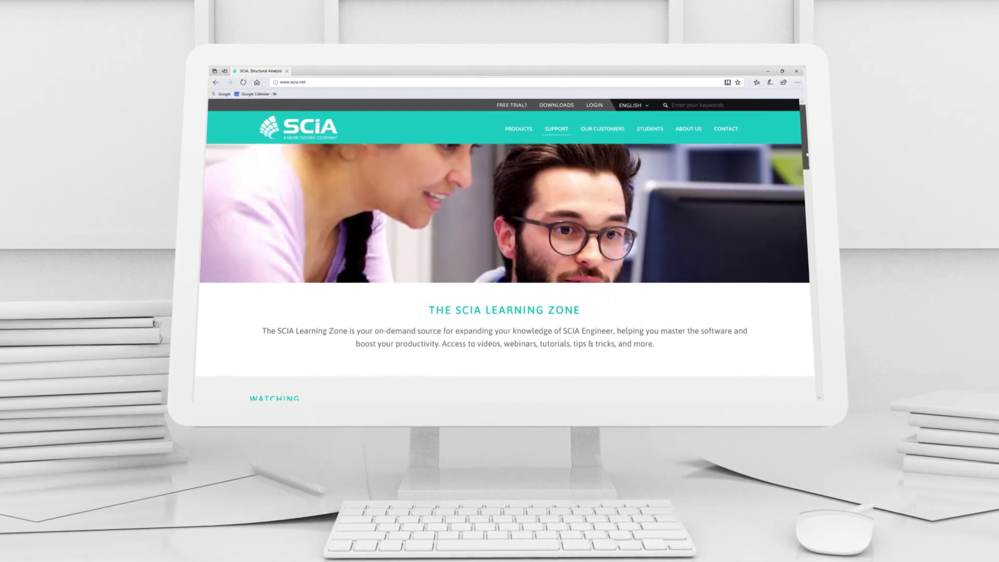
drag(806, 154, 817, 332)
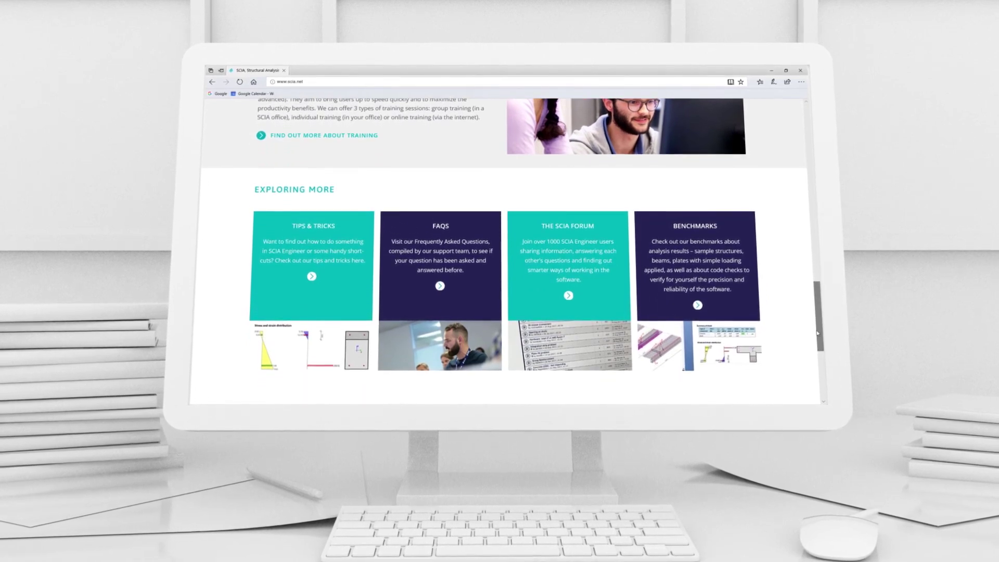